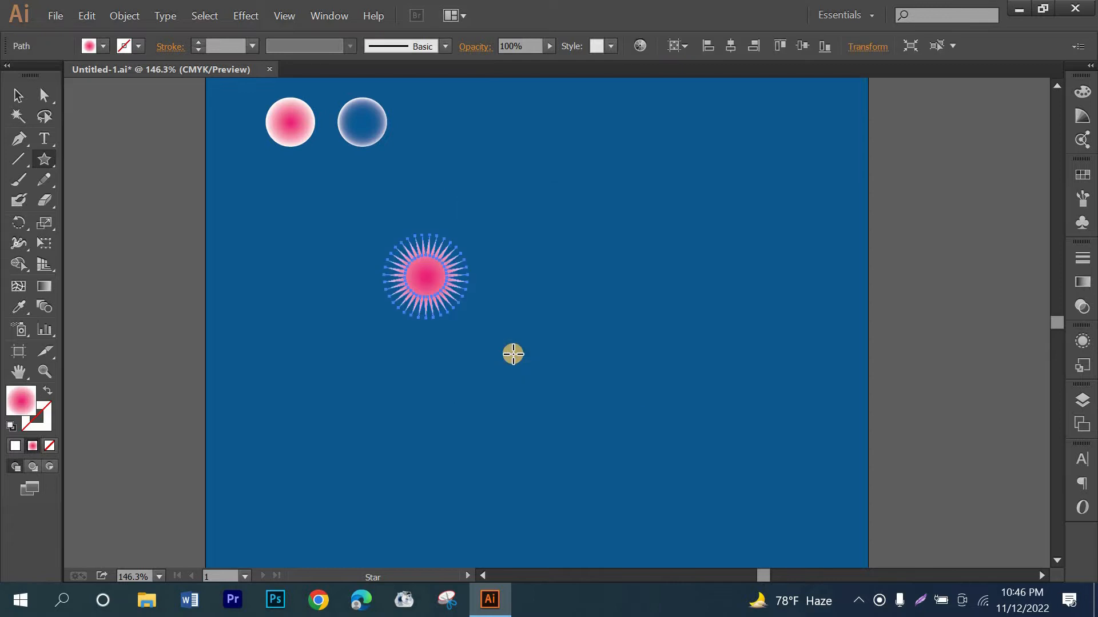
- Enlarge the pink star proportionally from its centre to about five times its size and move it to the right half of the artboard
click(19, 94)
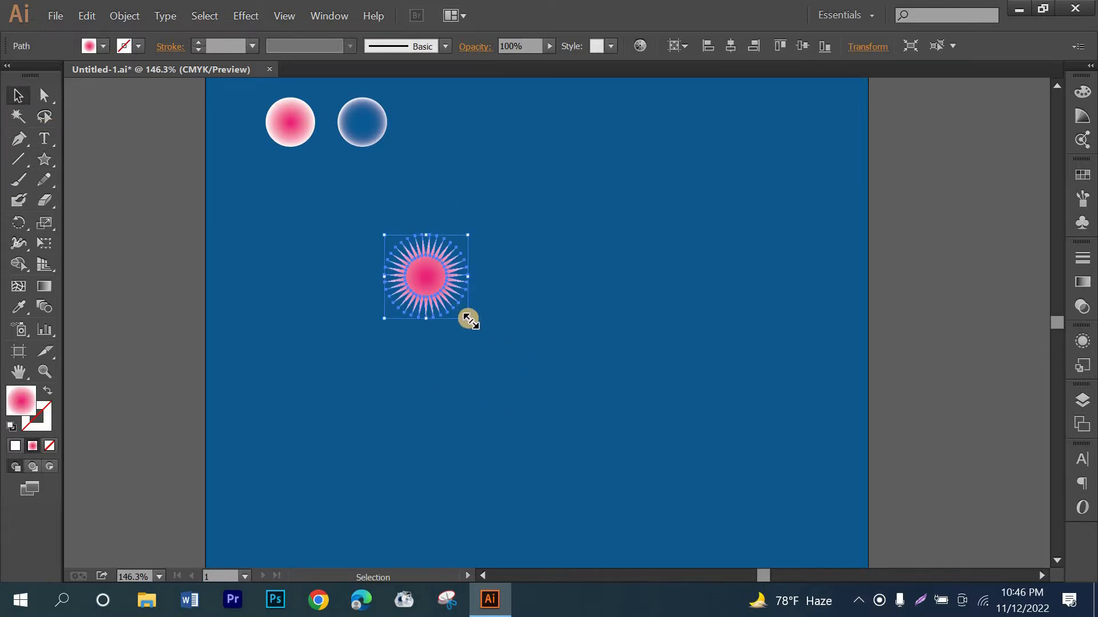
drag(467, 318, 632, 507)
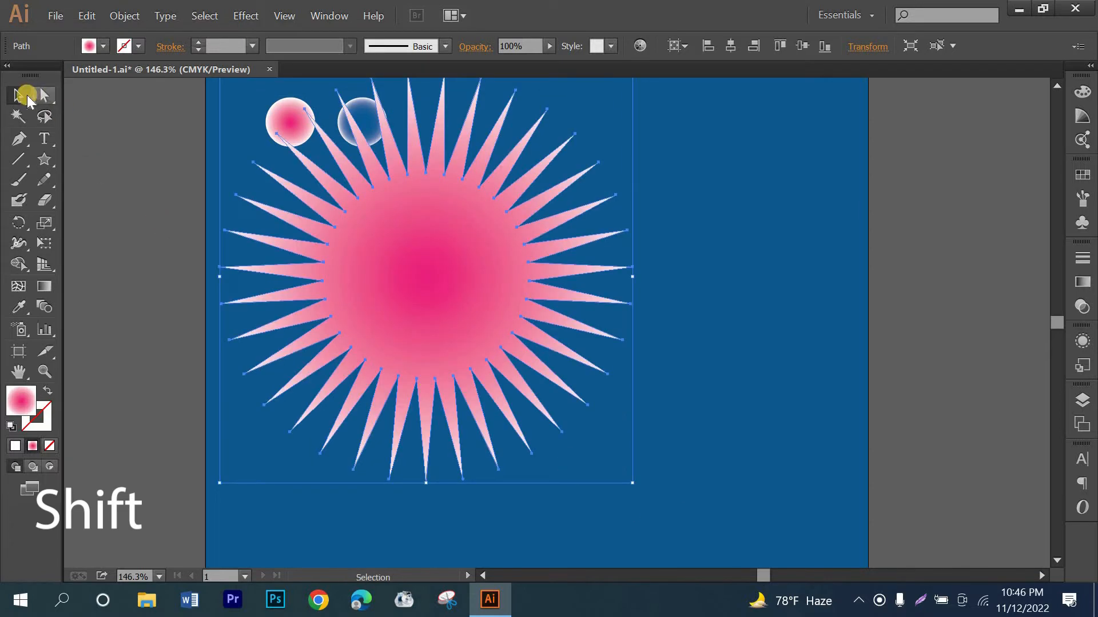
drag(442, 321, 595, 362)
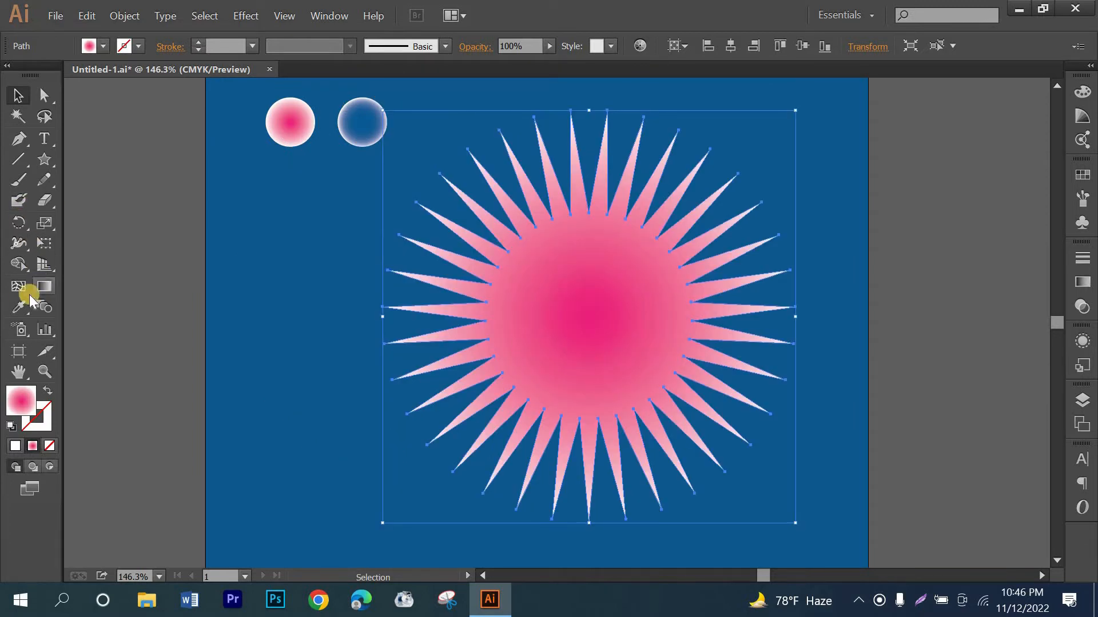
- Fill the large star with the blue circle's gradient and round all of its corners to the maximum
click(19, 307)
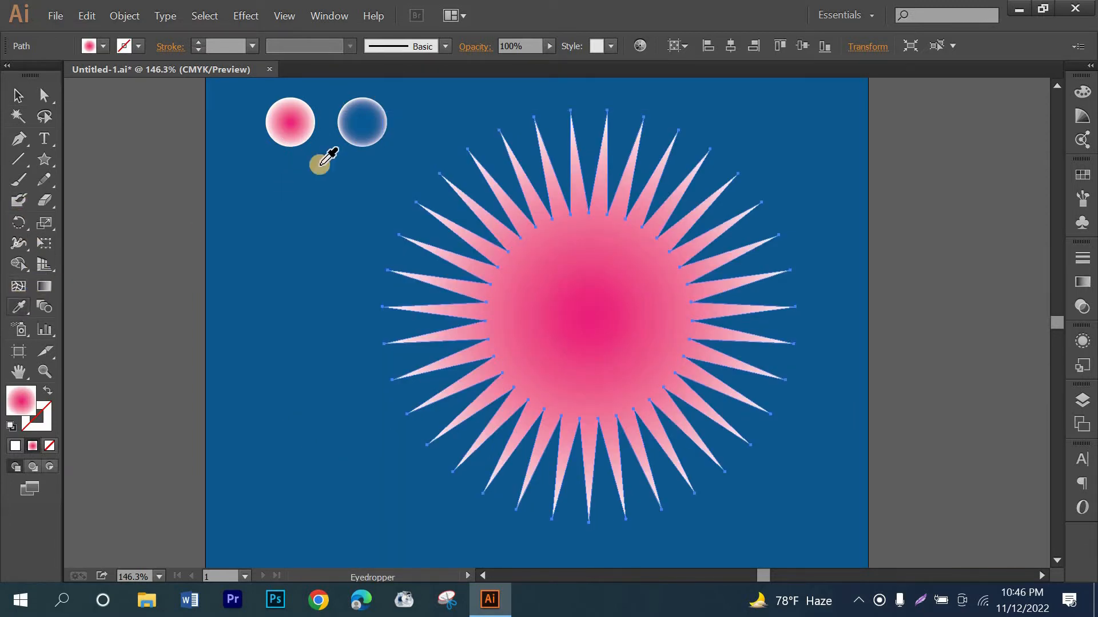
click(360, 123)
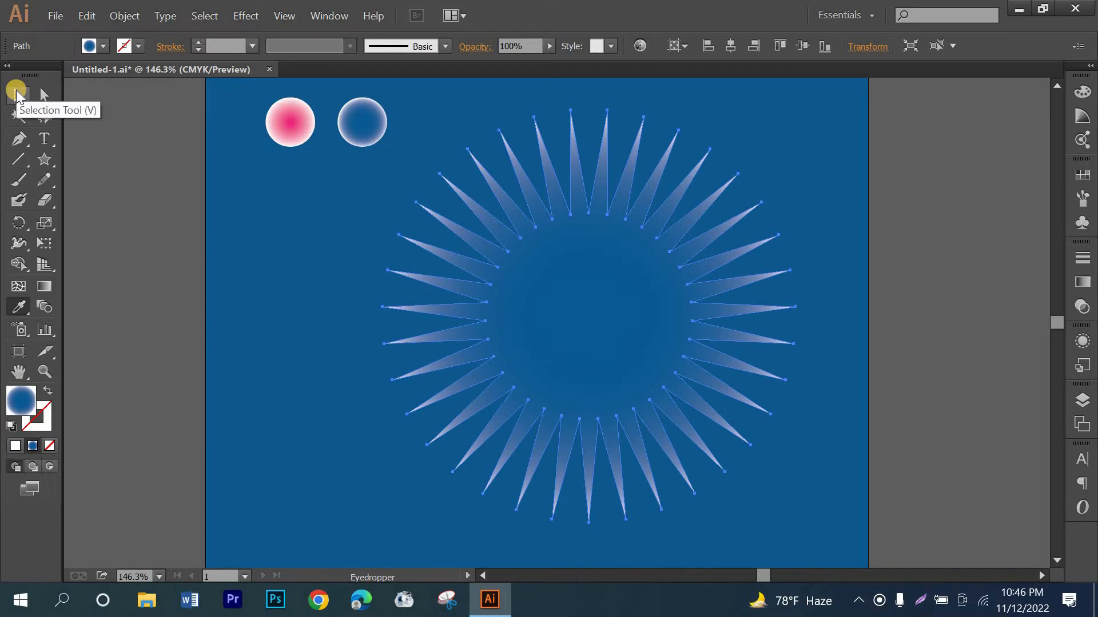
click(43, 95)
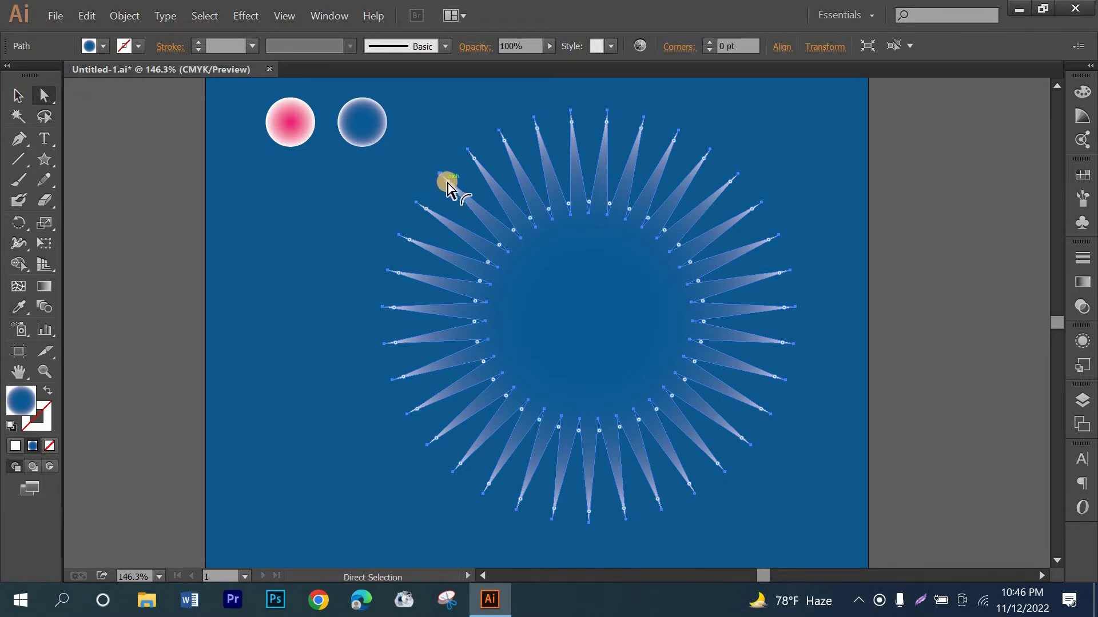
drag(452, 185, 458, 189)
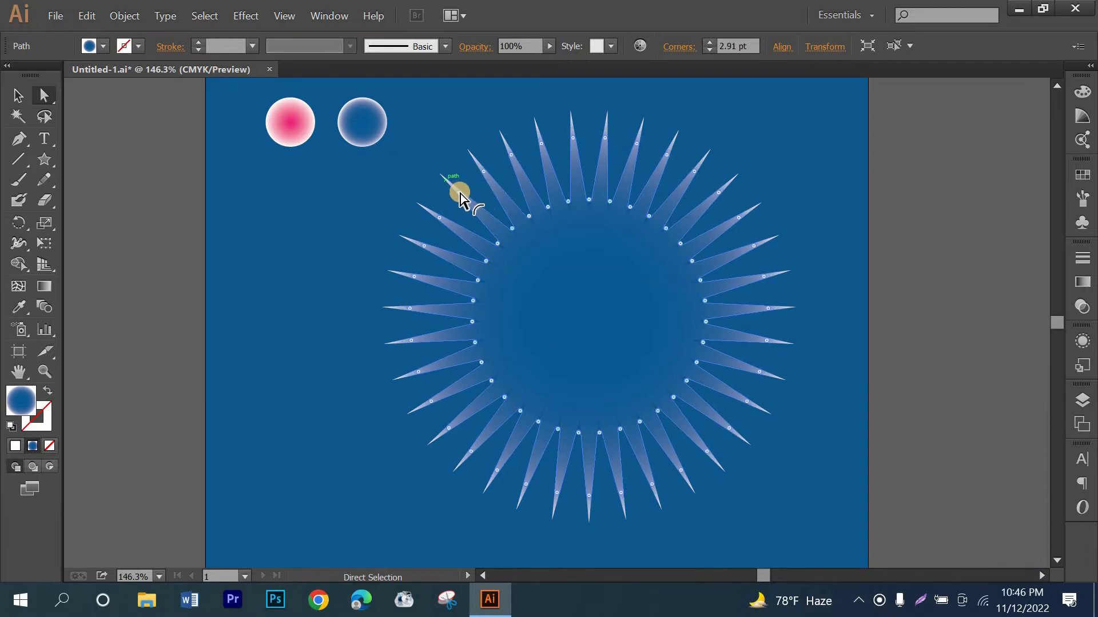
click(15, 93)
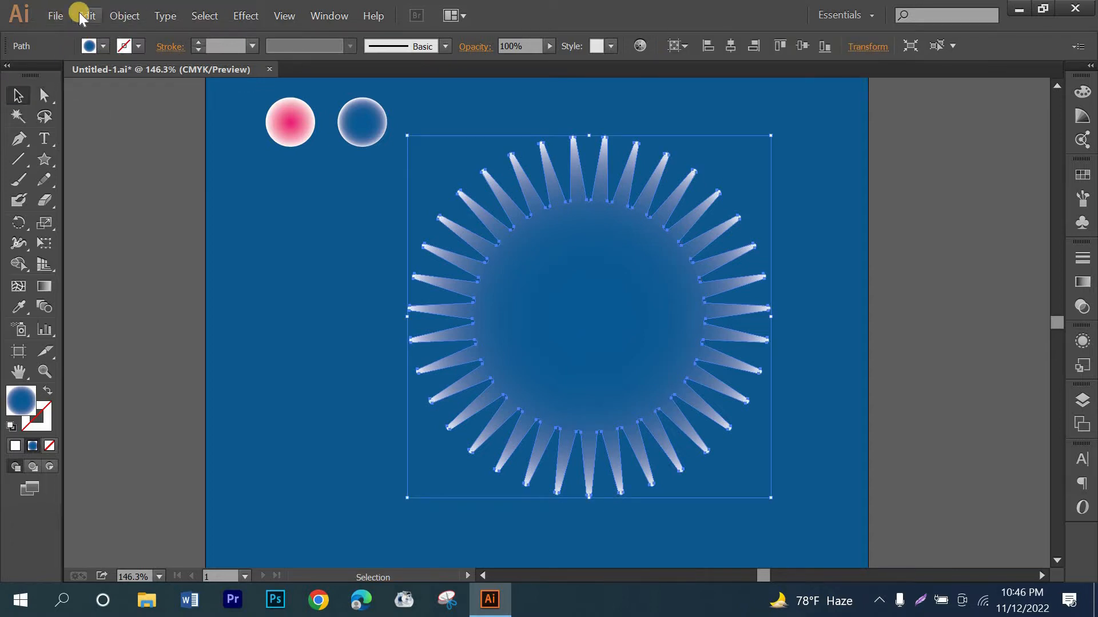
- Paste a copy of the star in front, shrink it about its centre to roughly one eighth, and fill it with the pink circle's gradient
click(83, 17)
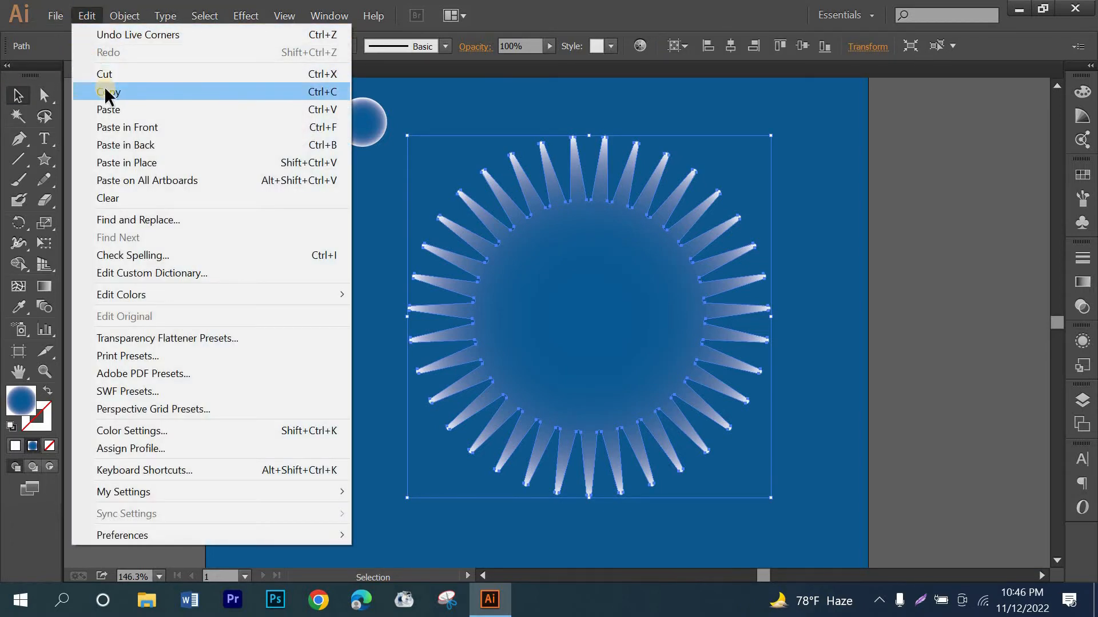
click(74, 91)
click(83, 17)
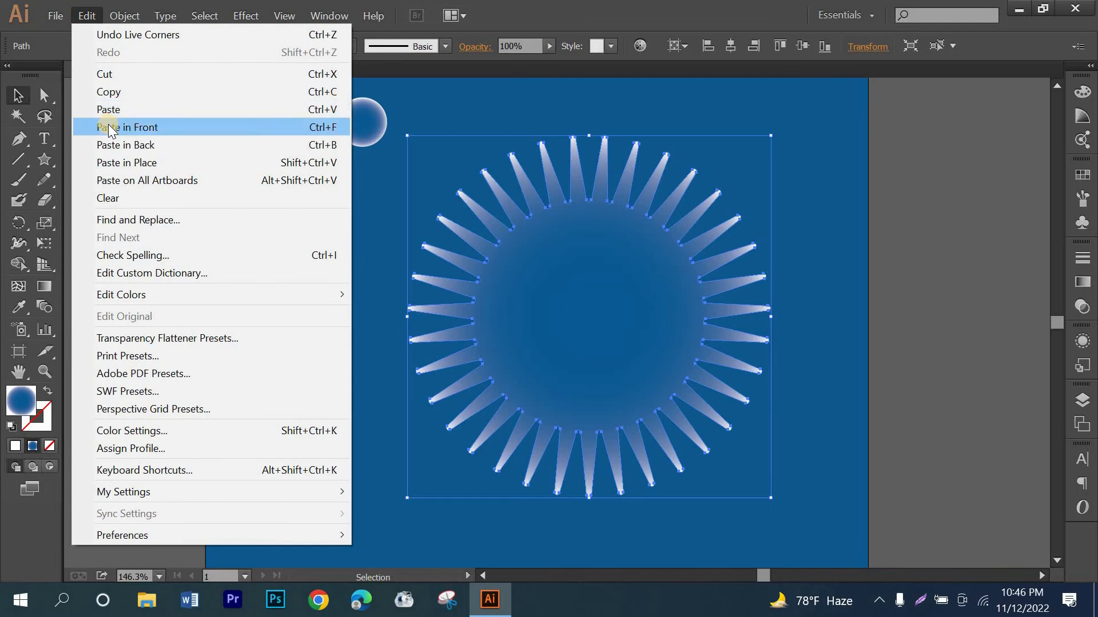
click(109, 127)
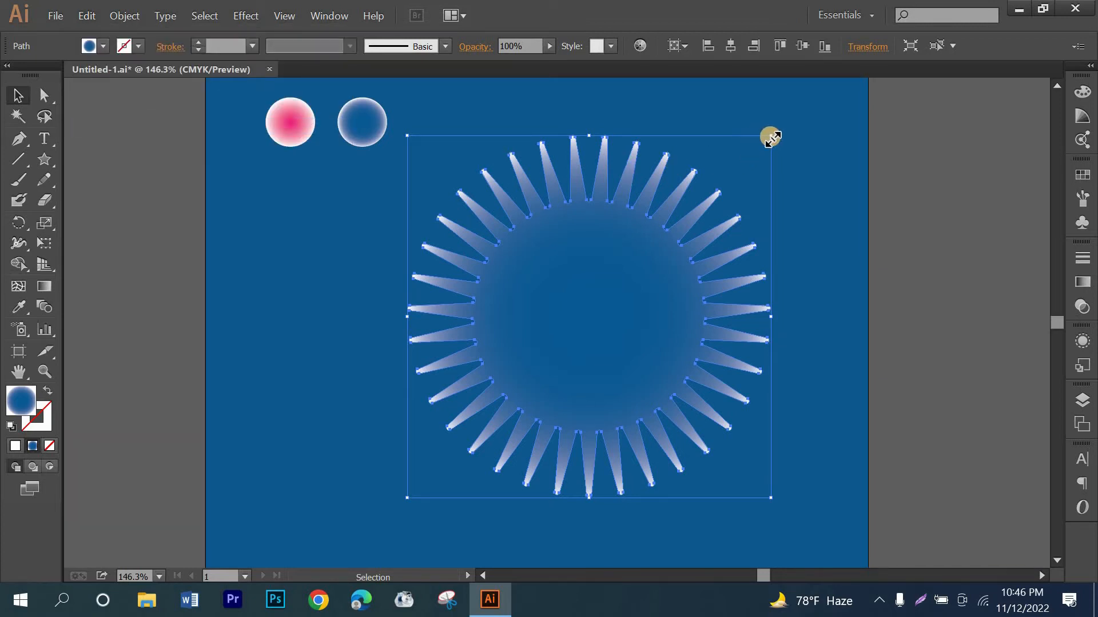
drag(770, 138, 633, 296)
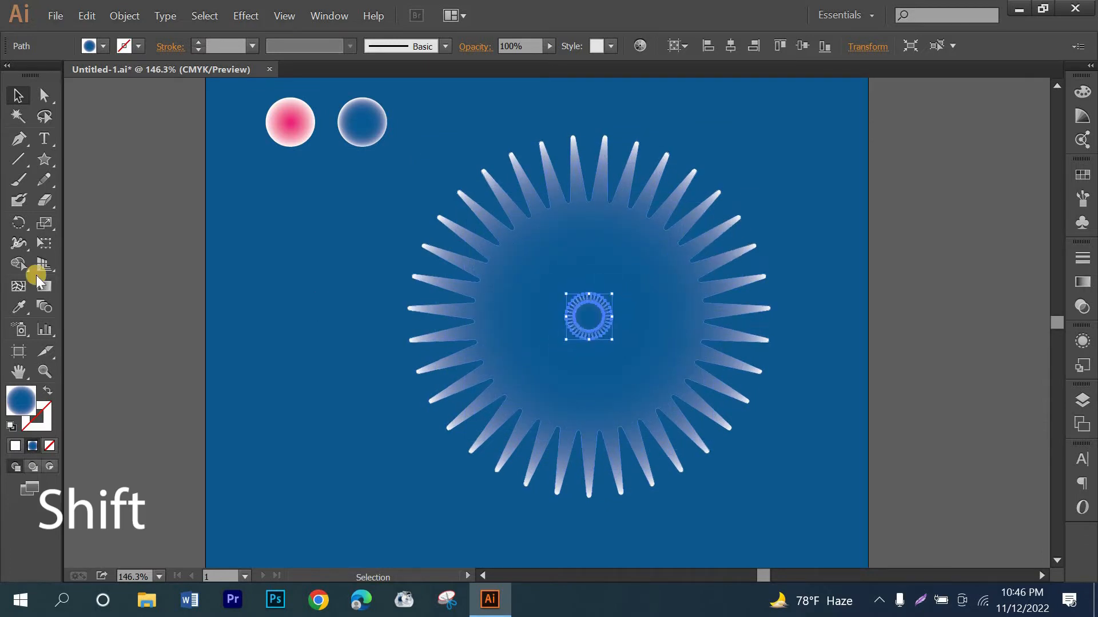
click(24, 307)
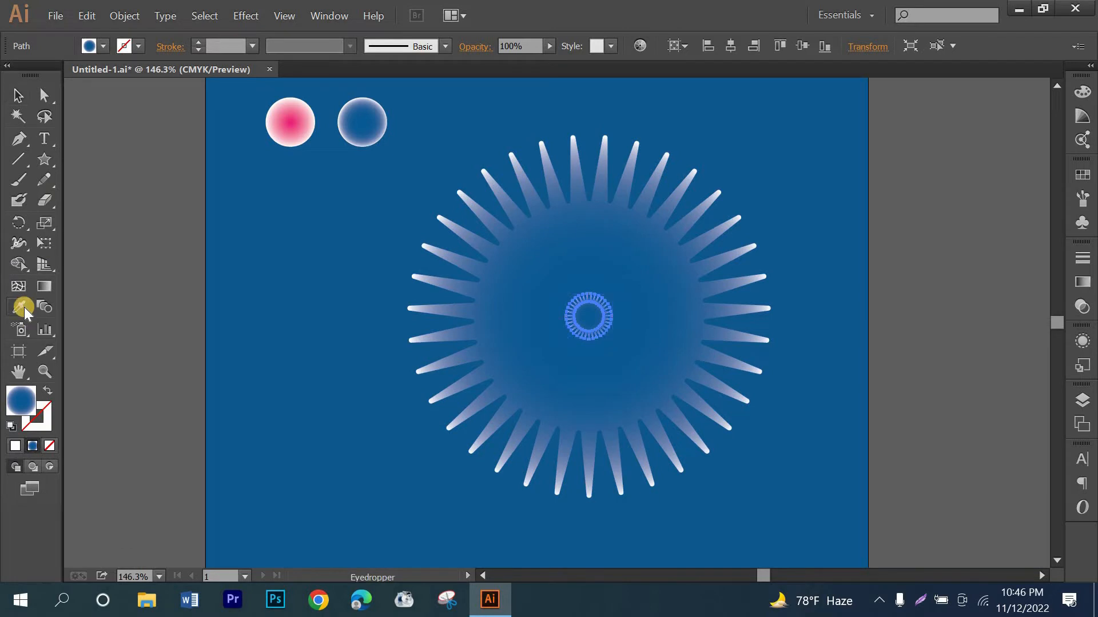
click(284, 118)
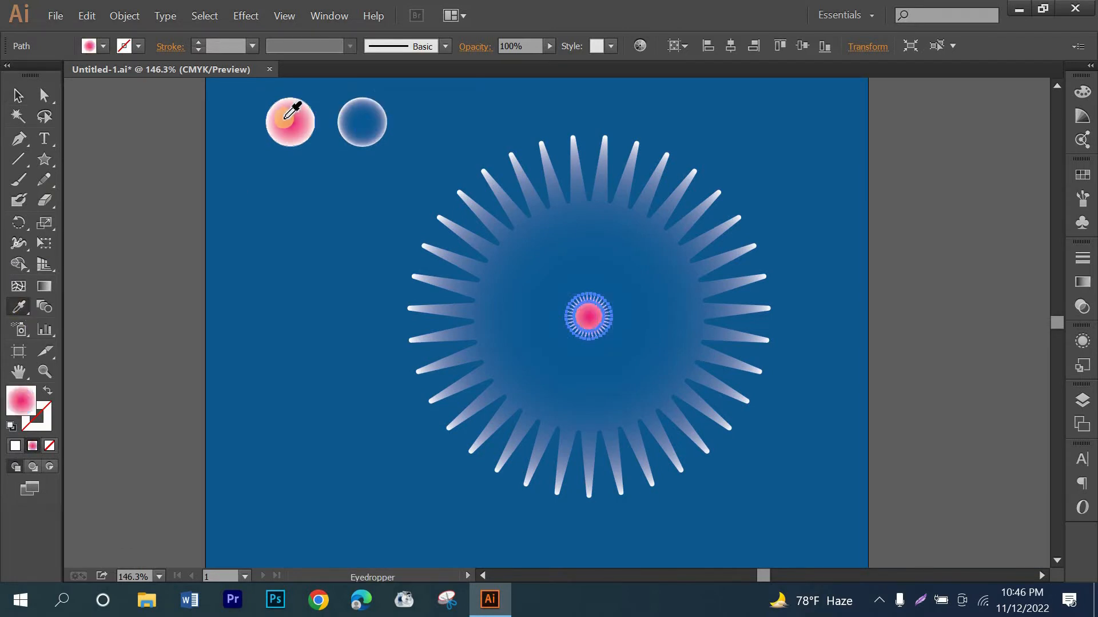
- Select the large blue star together with the small pink star and make a blend between them
click(18, 94)
drag(526, 116, 616, 344)
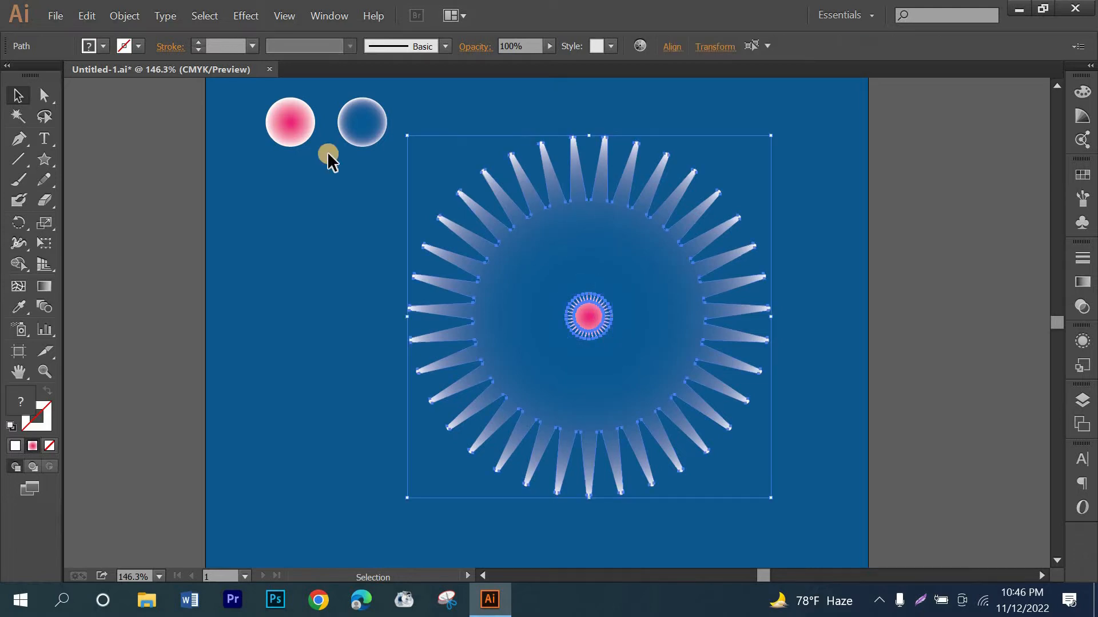
click(127, 15)
mouse_move(239, 366)
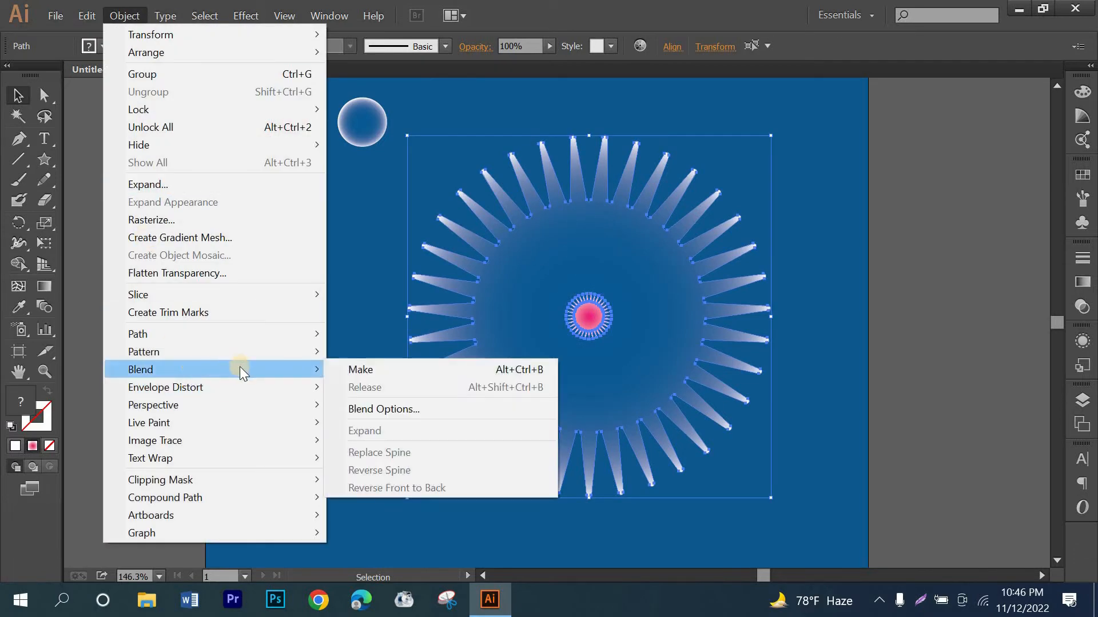
click(368, 366)
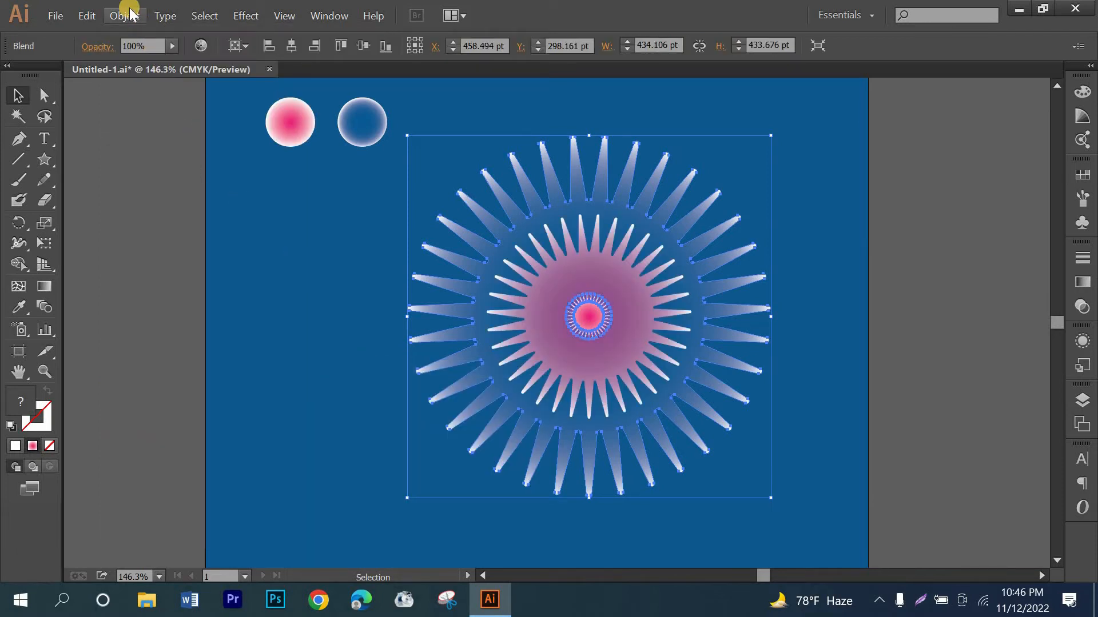
- Set the blend's spacing to Specified Steps with 100 steps
double_click(45, 307)
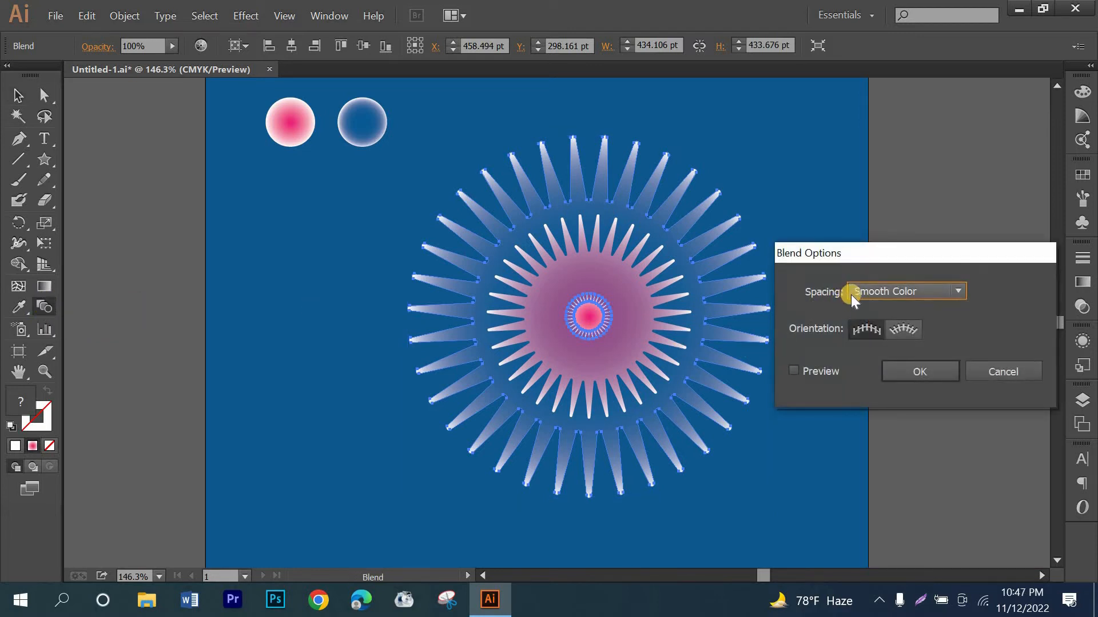
click(851, 294)
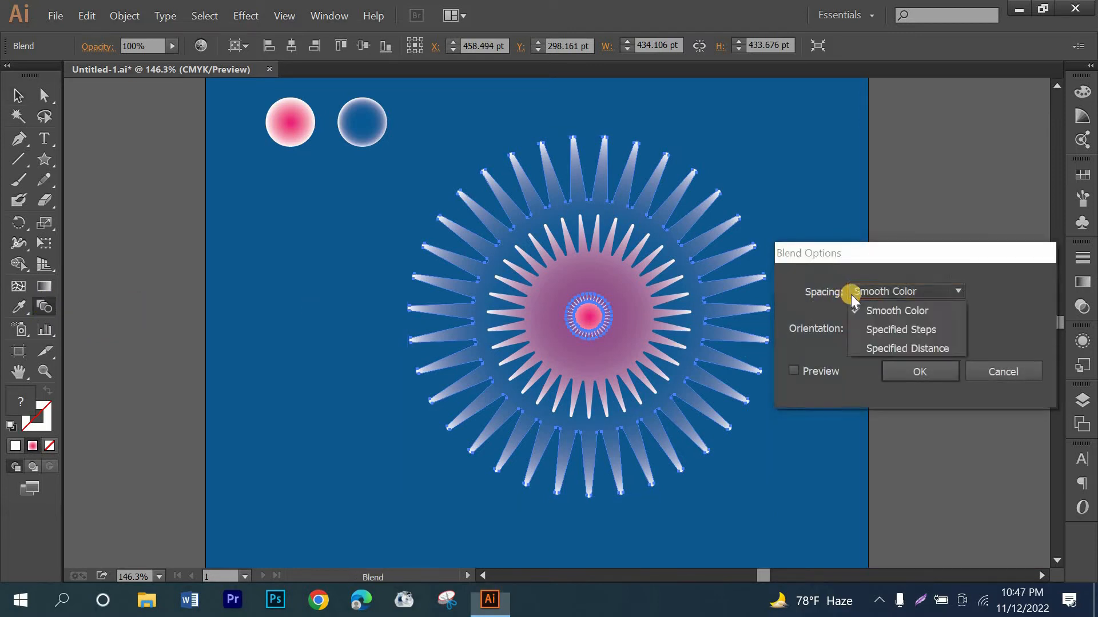
click(904, 331)
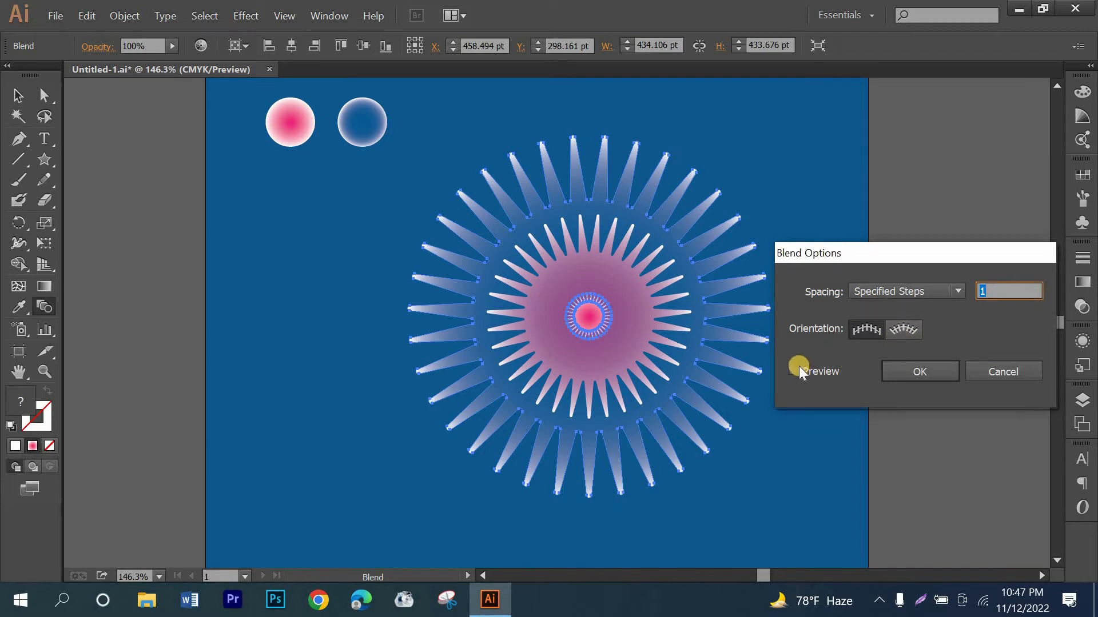
click(798, 369)
click(1001, 295)
text(00)
click(918, 373)
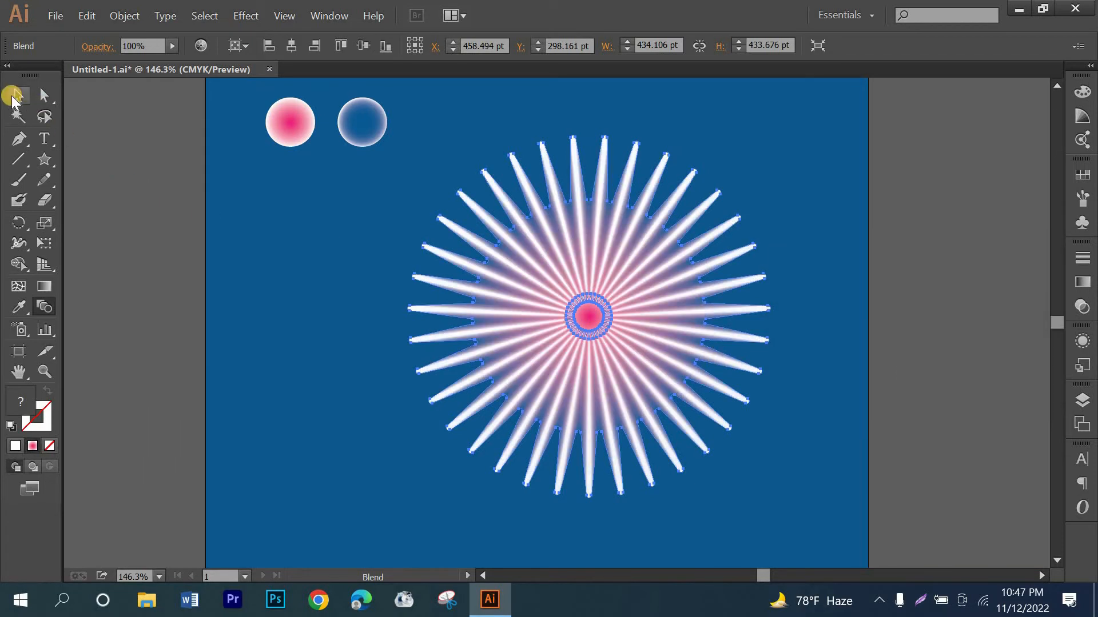
- Apply a Pucker & Bloat effect of -25% to the blended star
click(14, 96)
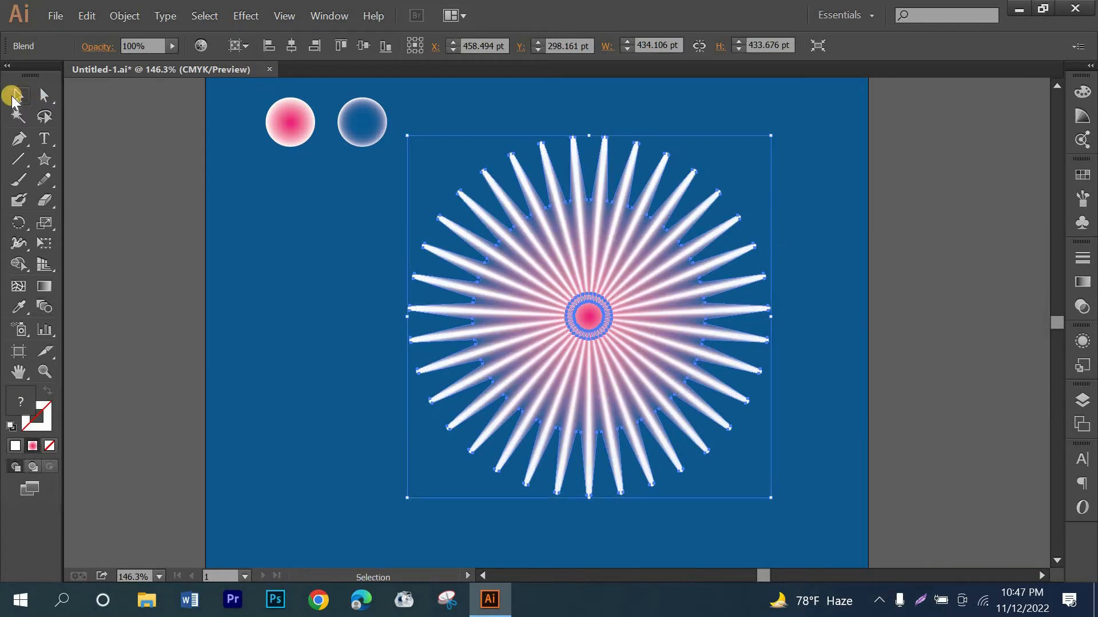
click(246, 16)
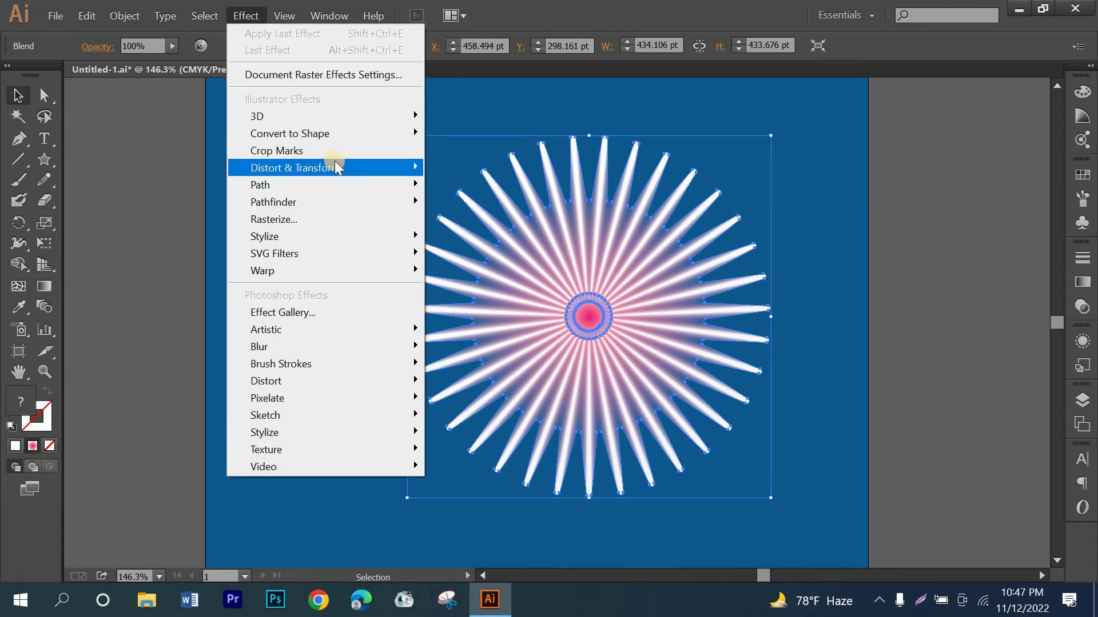
mouse_move(419, 167)
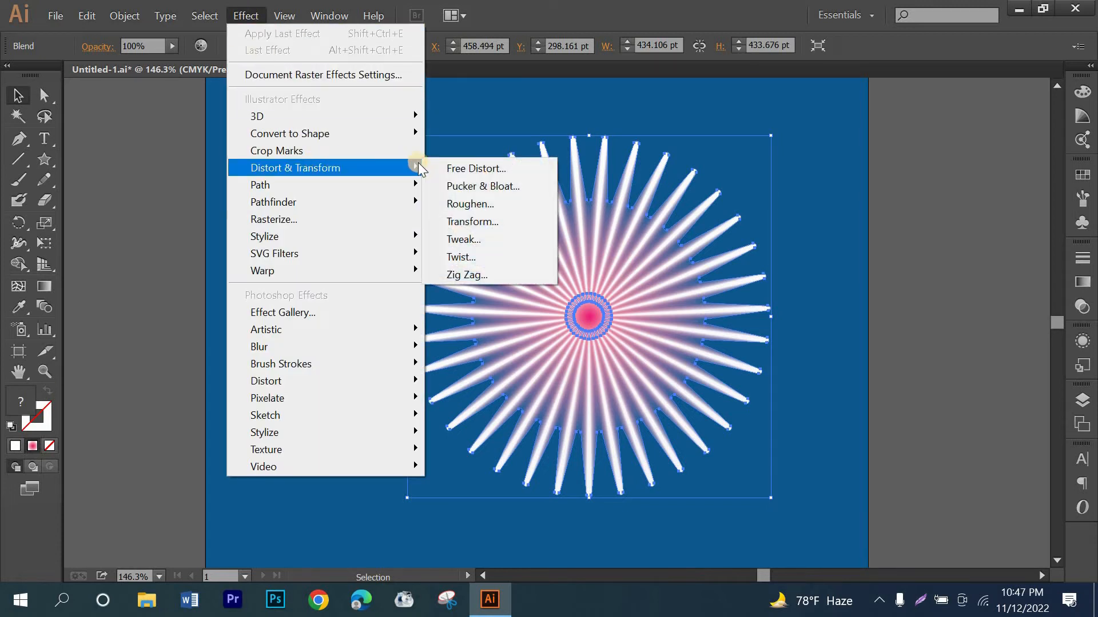
click(491, 185)
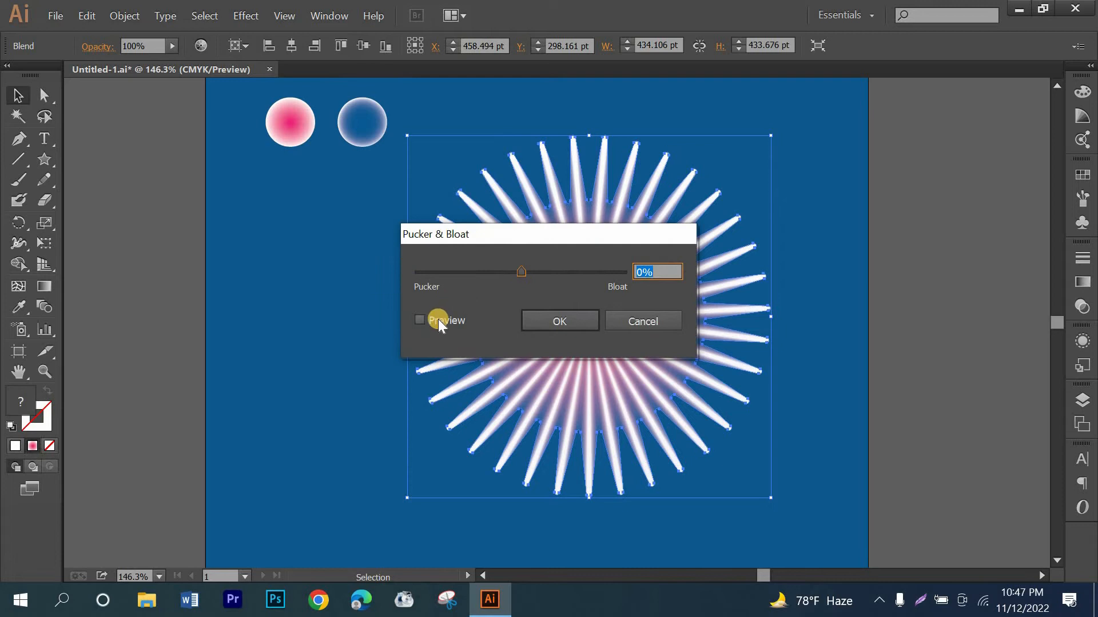
click(438, 319)
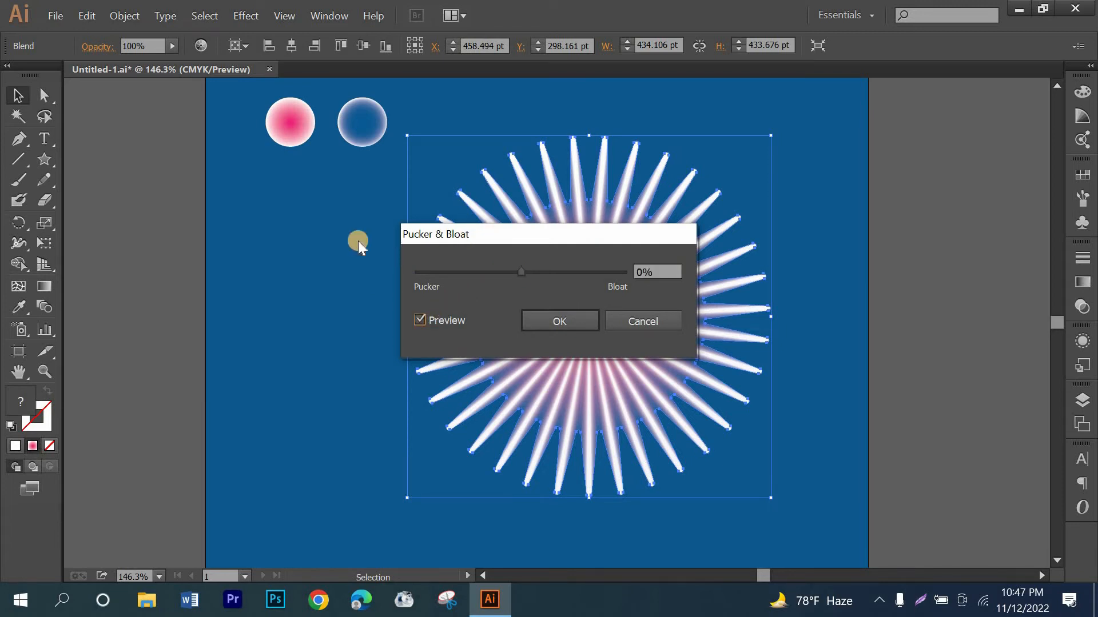
drag(358, 241, 196, 227)
drag(228, 265, 214, 266)
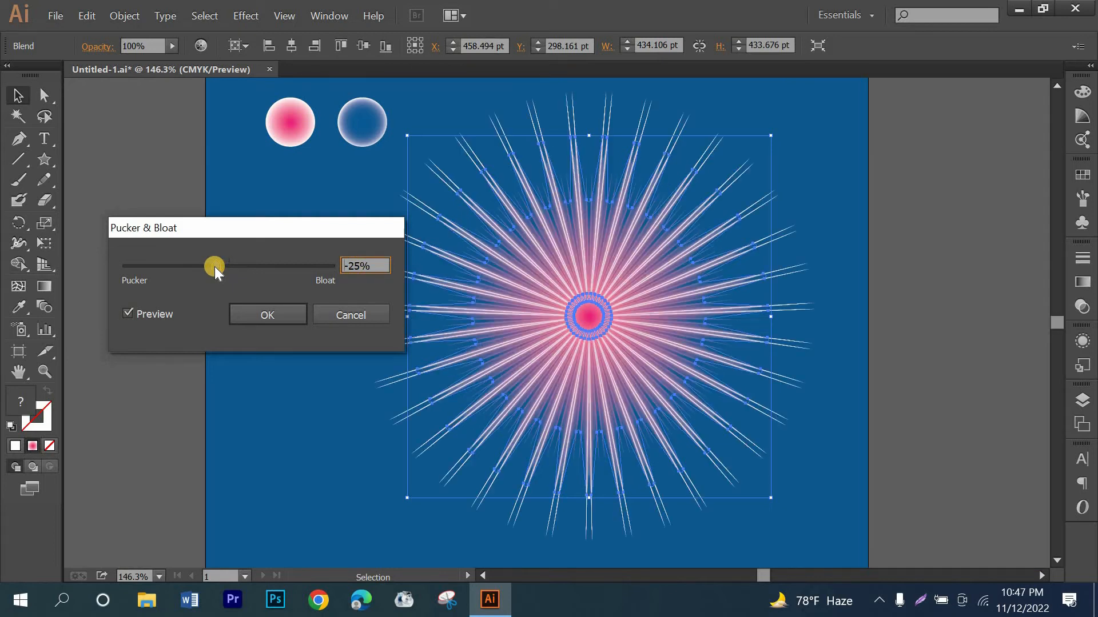
click(284, 315)
- Apply a Roughen effect to the blended star with 55% relative size, detail 0 per inch and smooth points
click(245, 16)
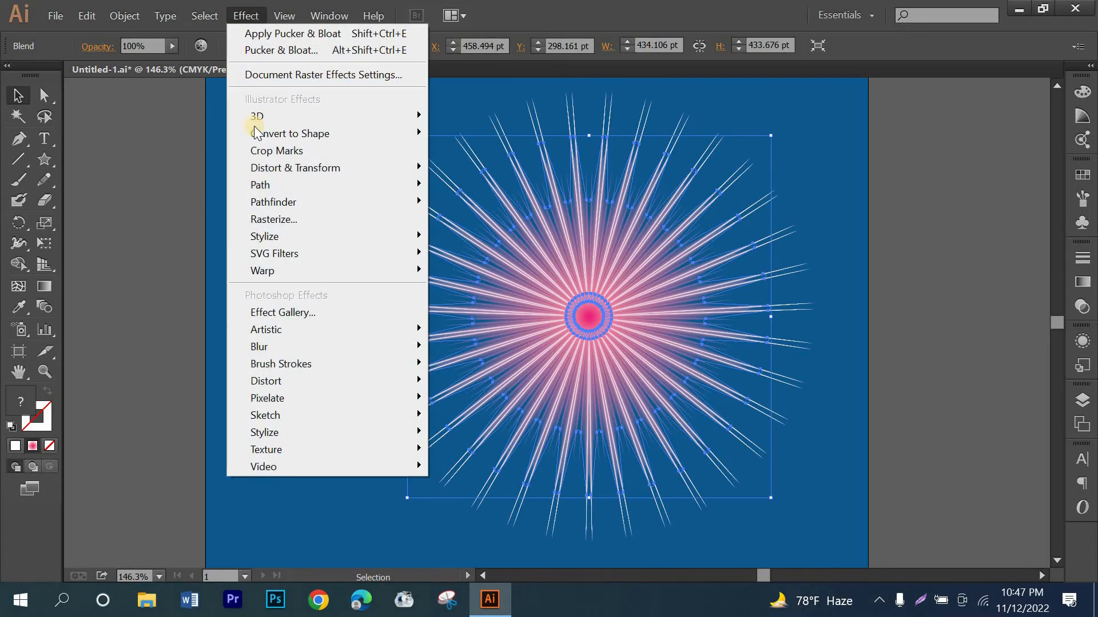
mouse_move(362, 166)
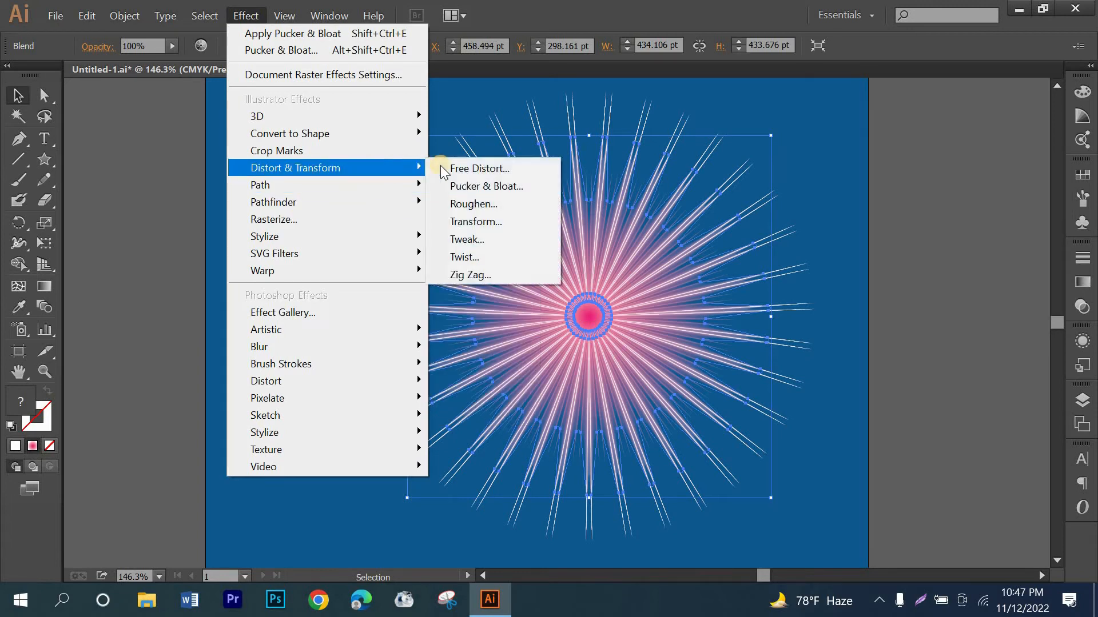
click(484, 203)
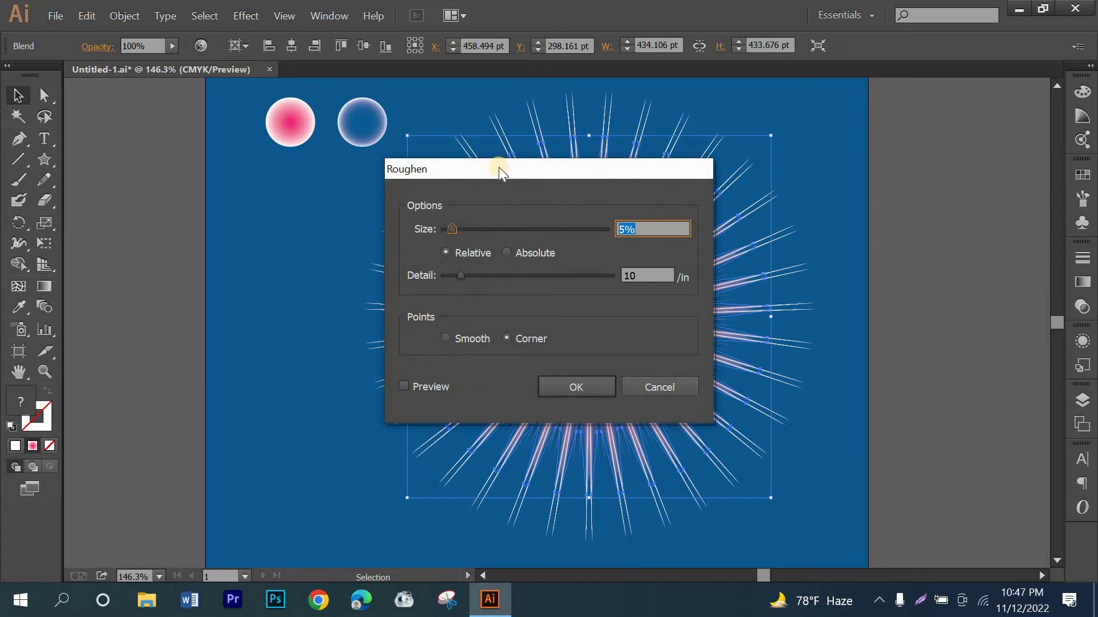
drag(498, 167, 176, 162)
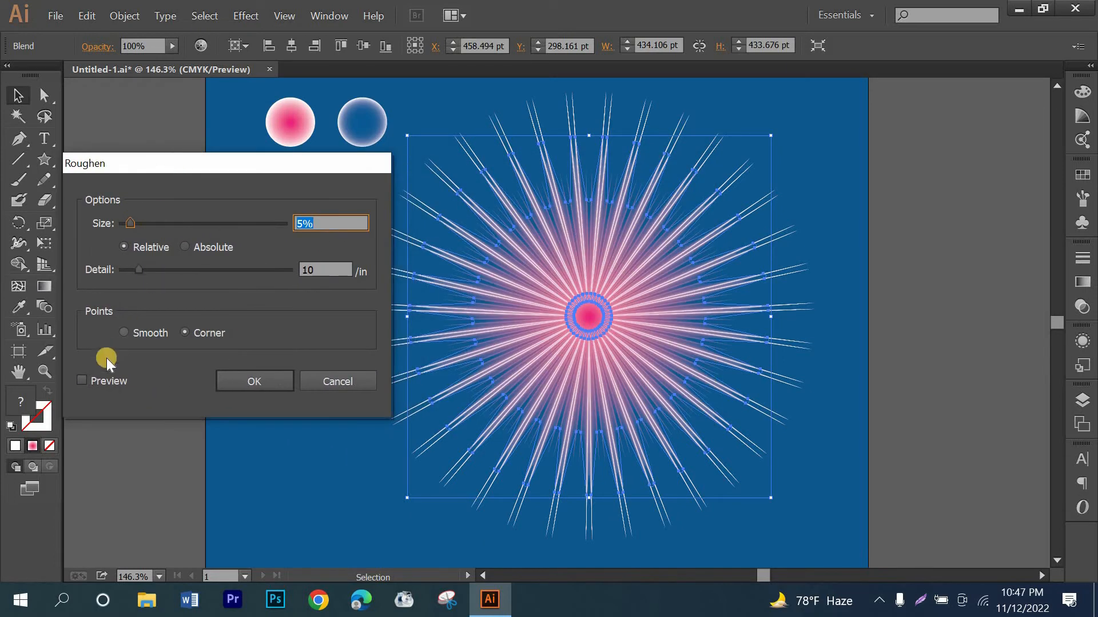
click(82, 381)
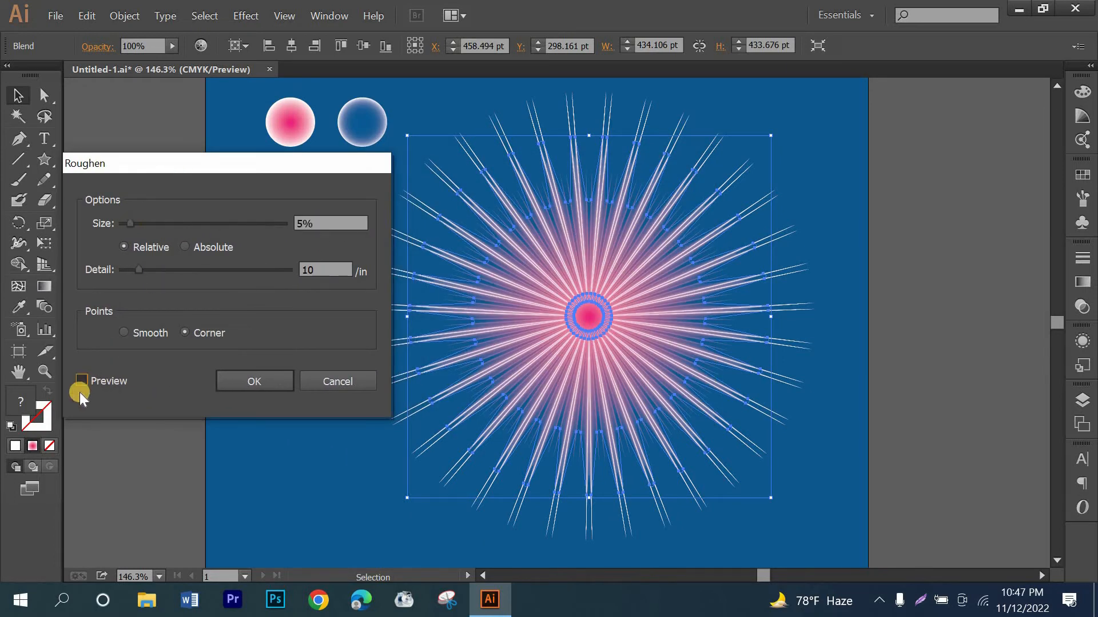
key(space)
drag(136, 270, 114, 273)
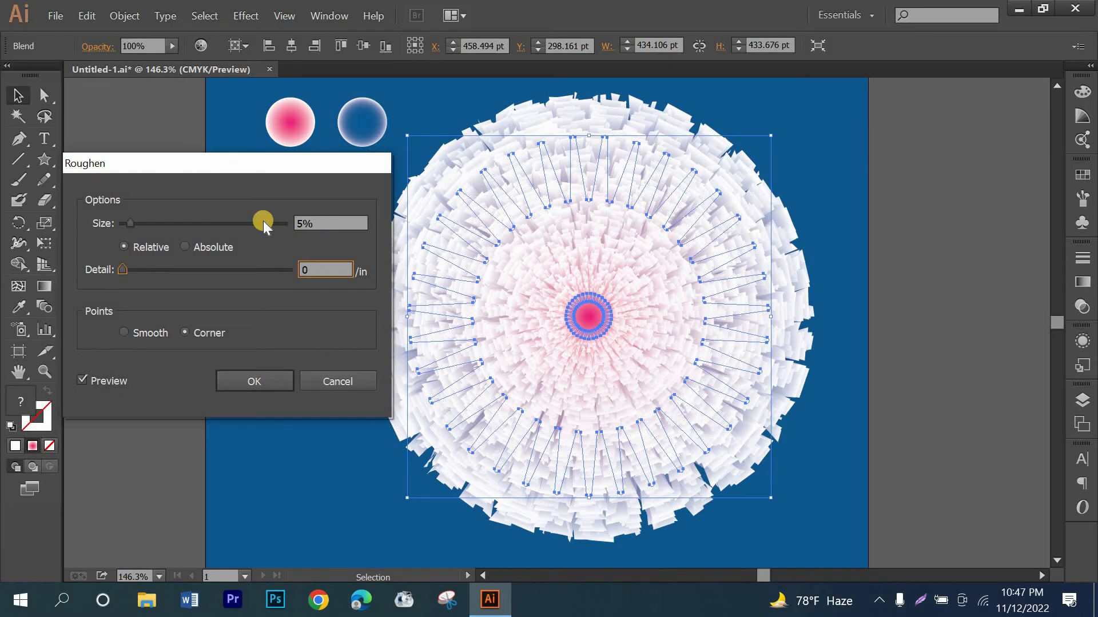
drag(129, 224, 206, 224)
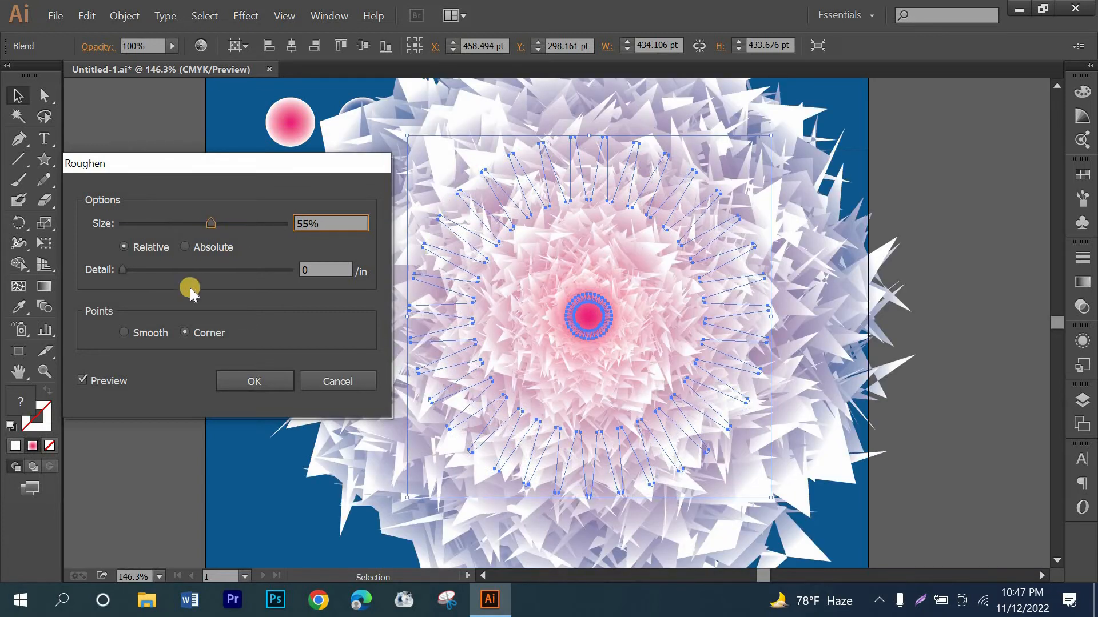
click(124, 331)
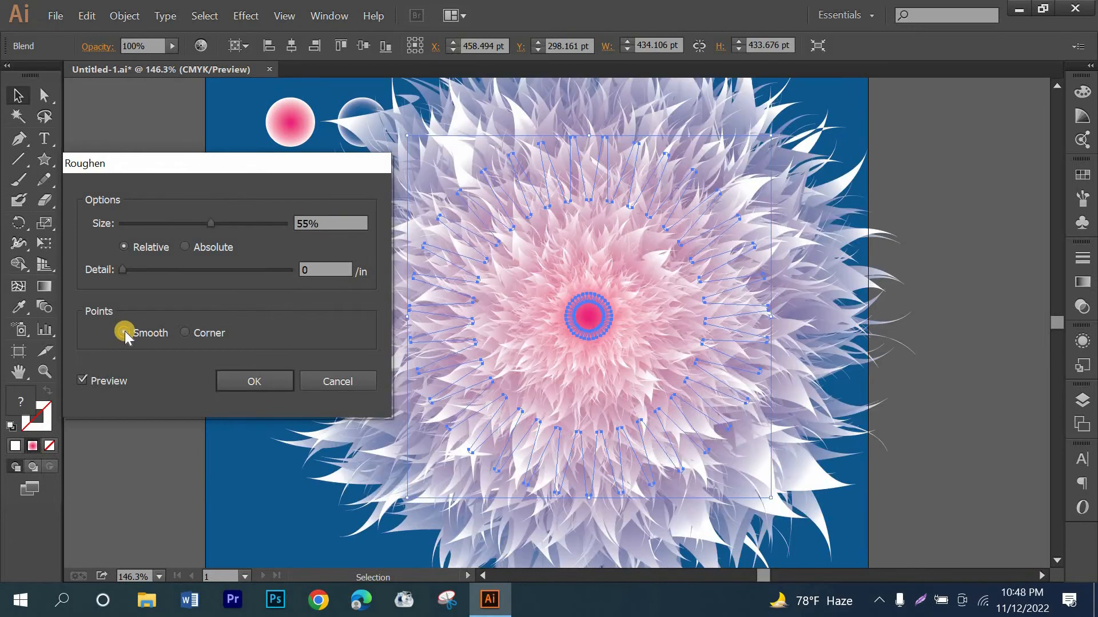
drag(242, 166, 204, 140)
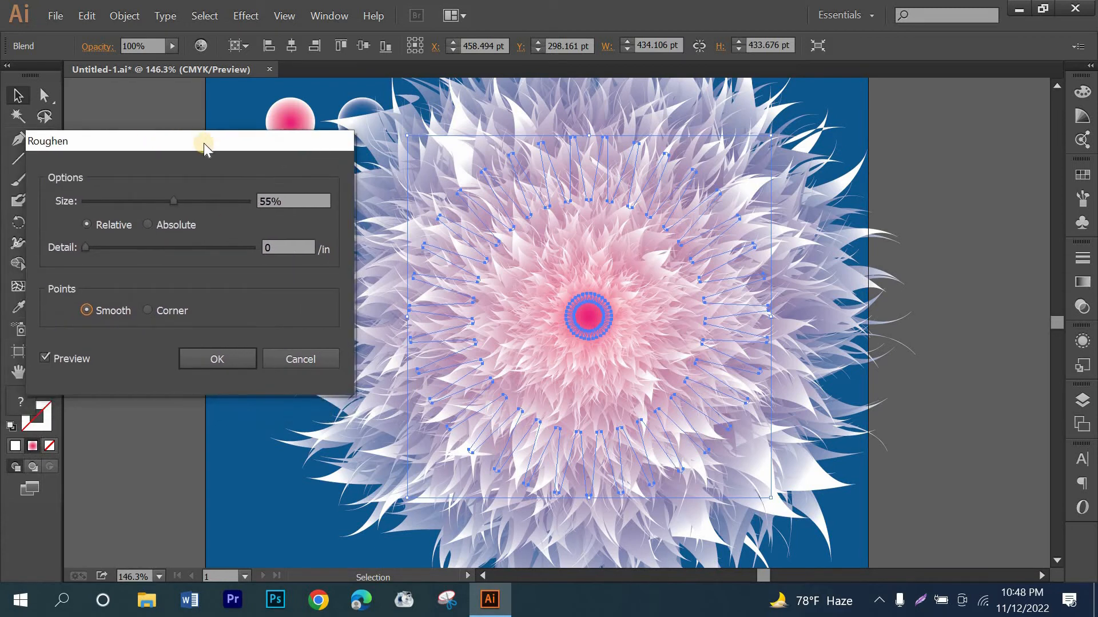
click(200, 355)
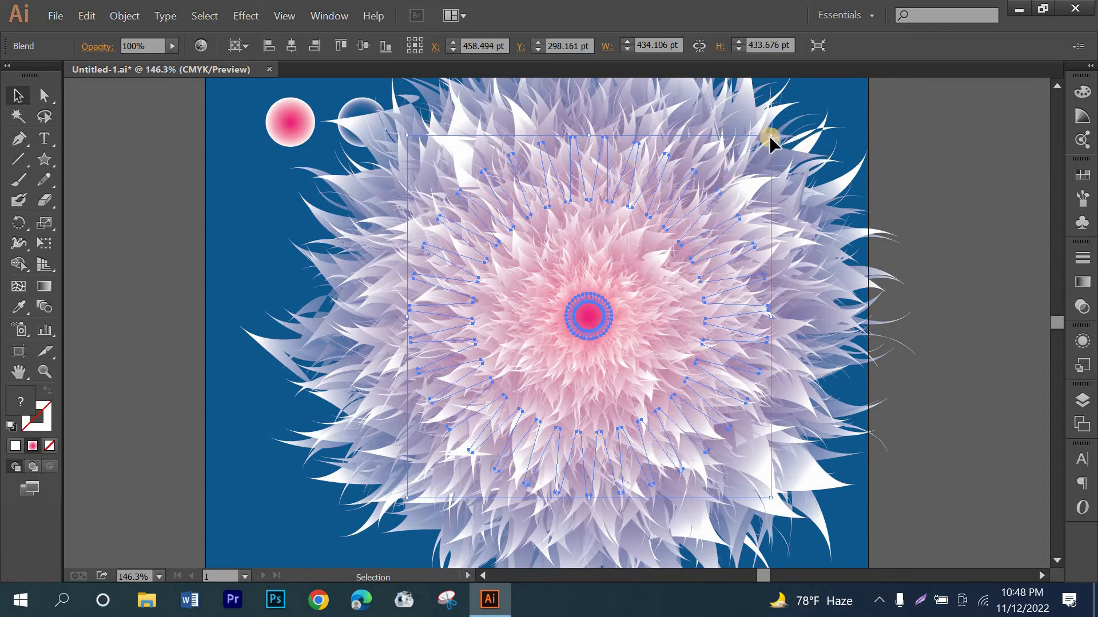
- Shrink the fluffy flower about its centre to about 635 by 619 pt and deselect it
drag(773, 138, 736, 174)
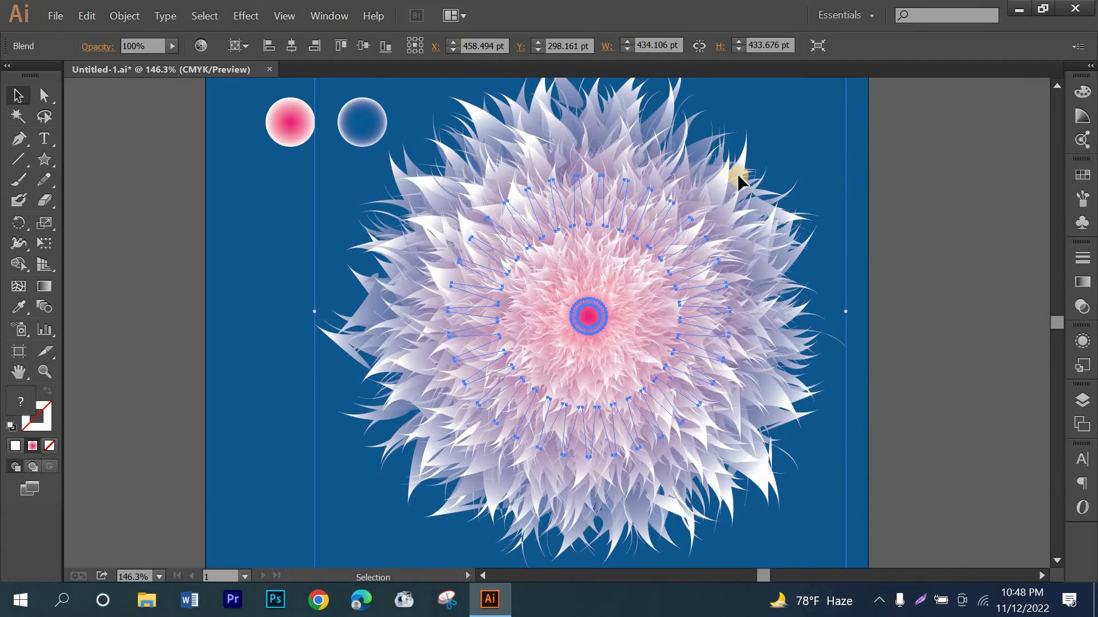
click(909, 204)
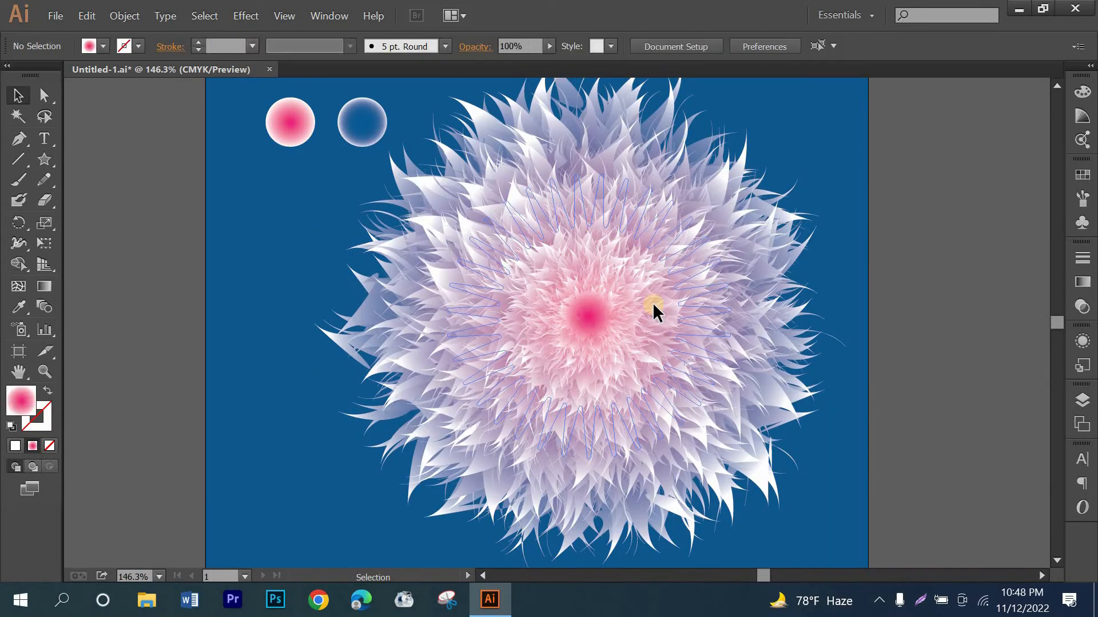
click(653, 303)
click(157, 330)
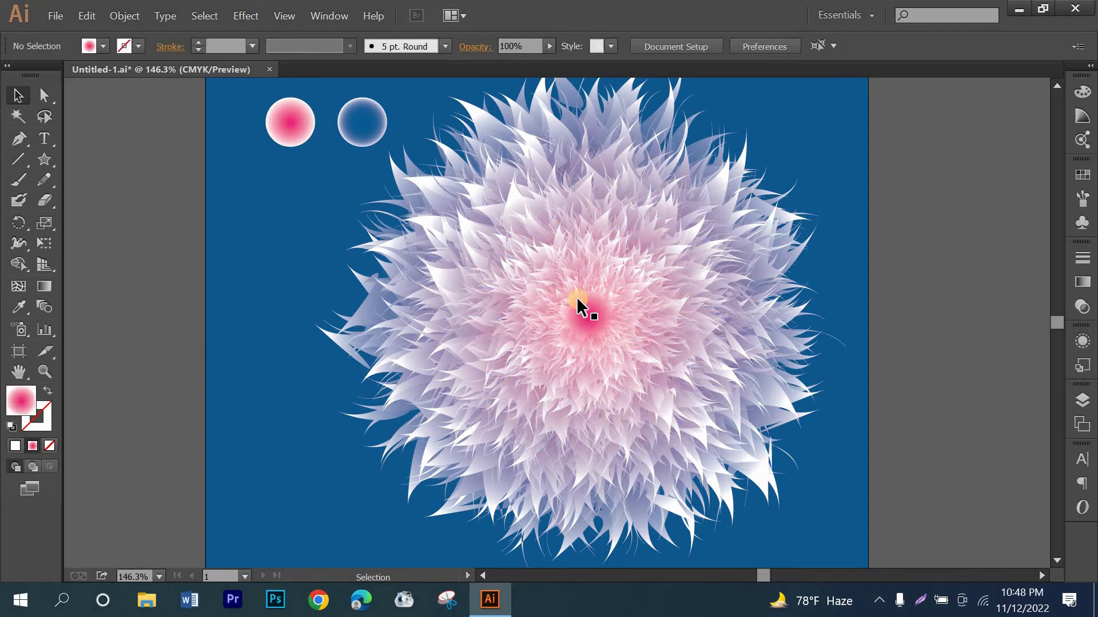
- Isolate the blend, select the small centre star and open the colour swatches for its gradient's pink stop
click(578, 320)
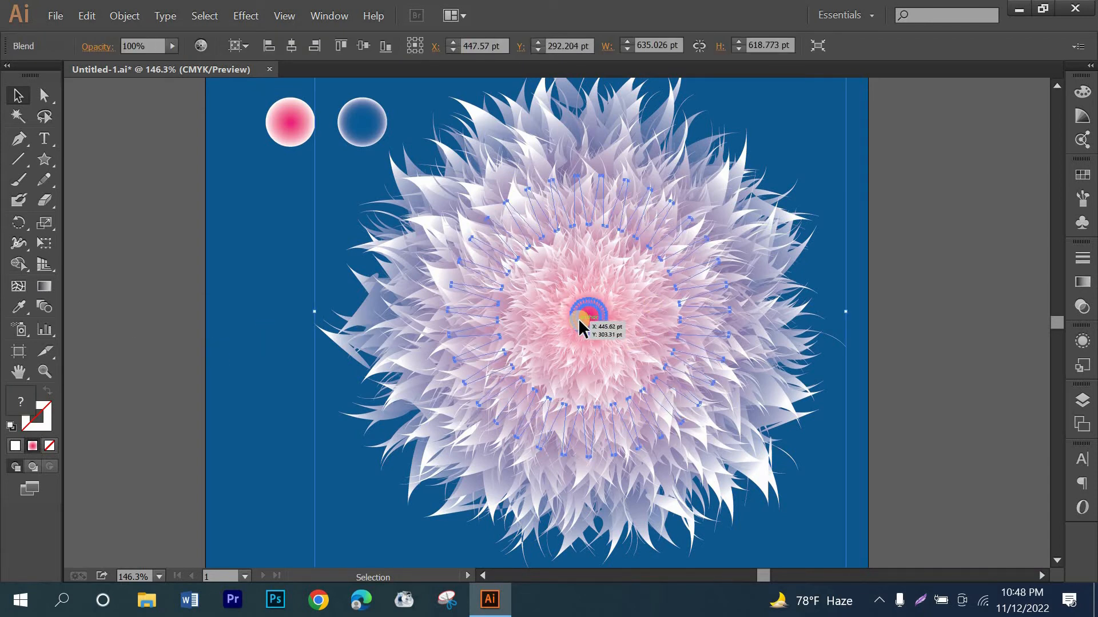
double_click(578, 321)
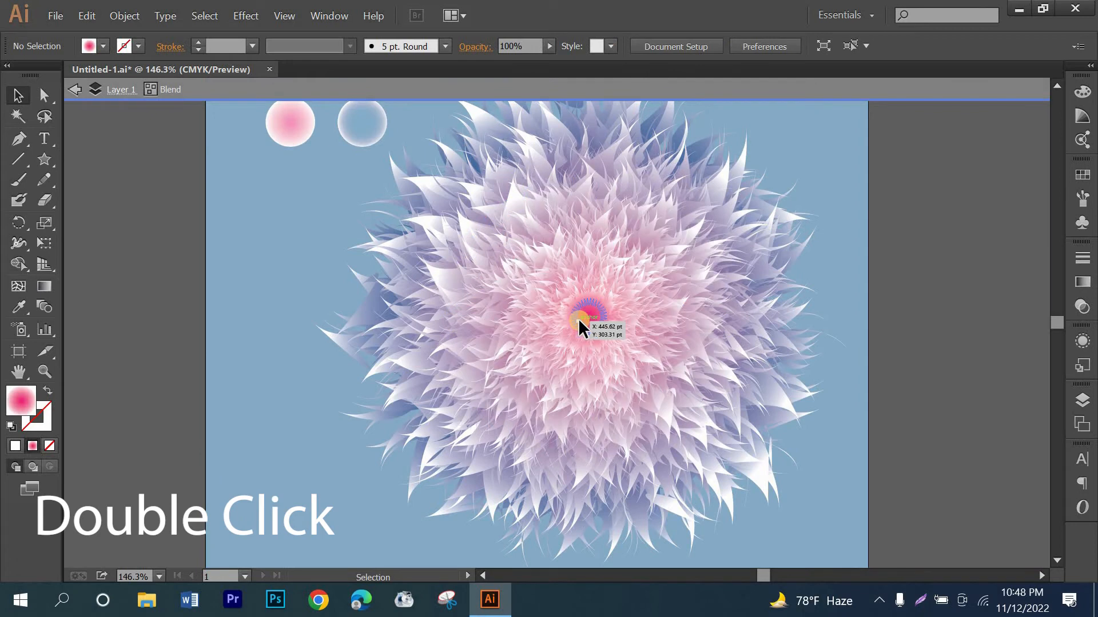
click(578, 318)
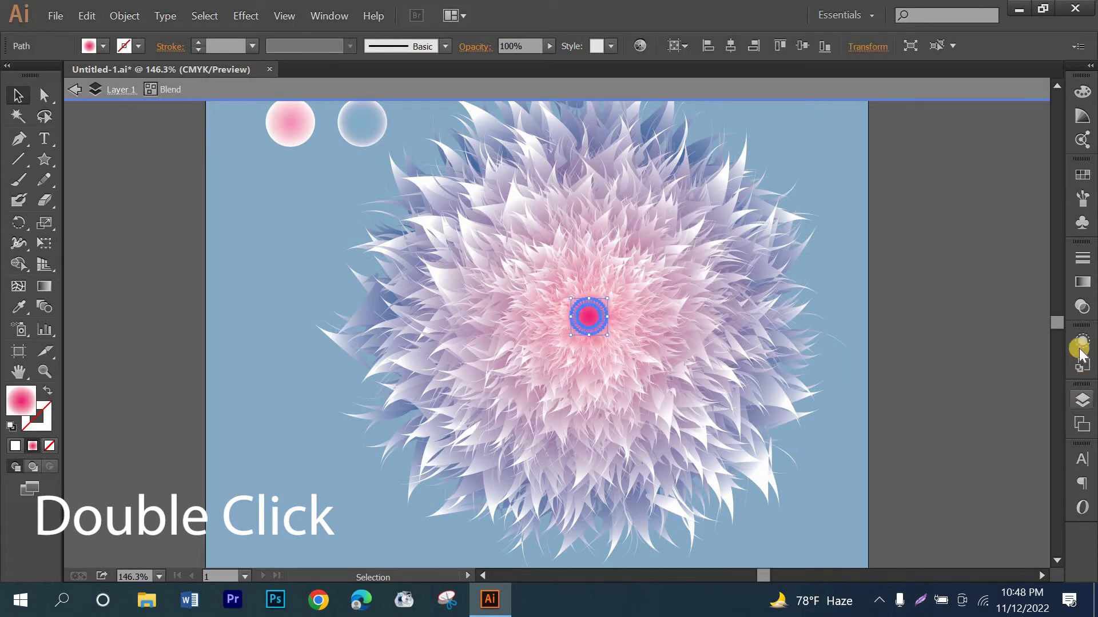
click(1082, 282)
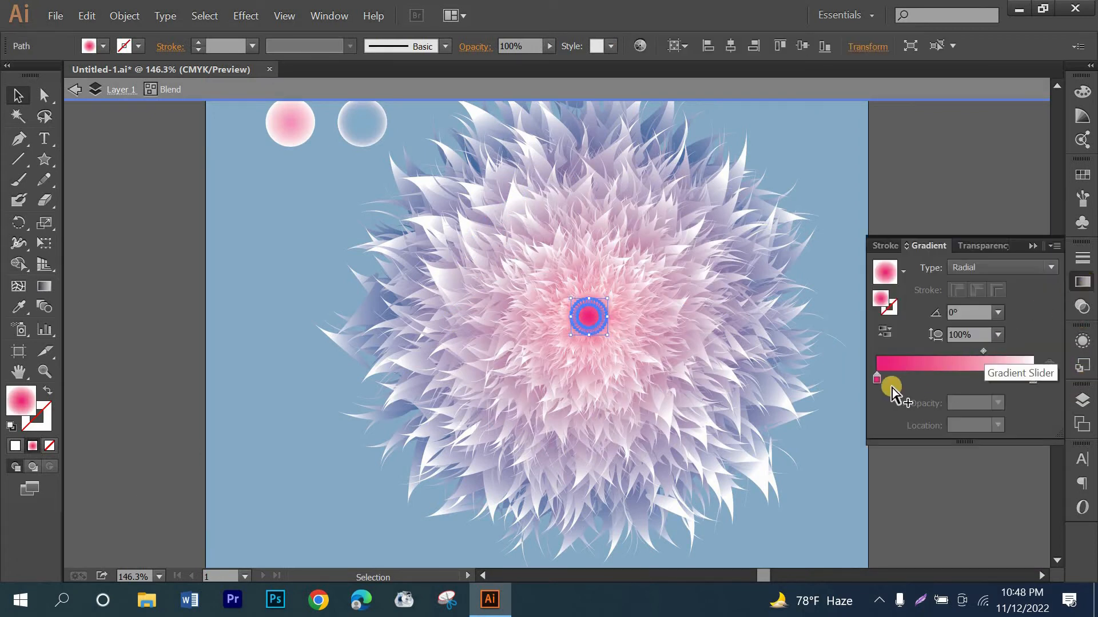
click(873, 375)
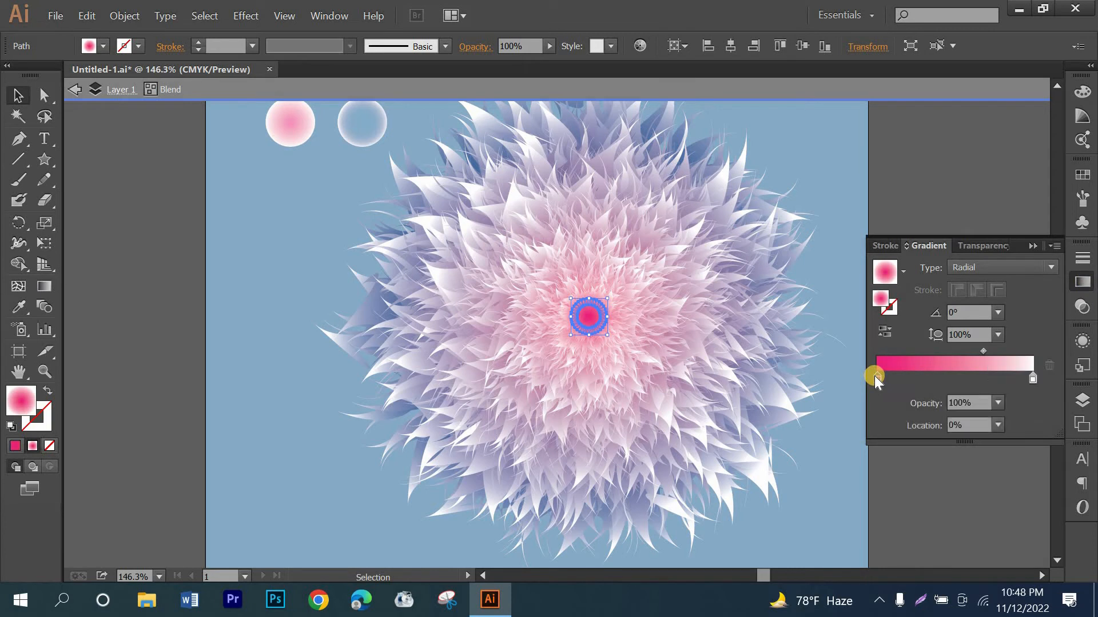
double_click(873, 376)
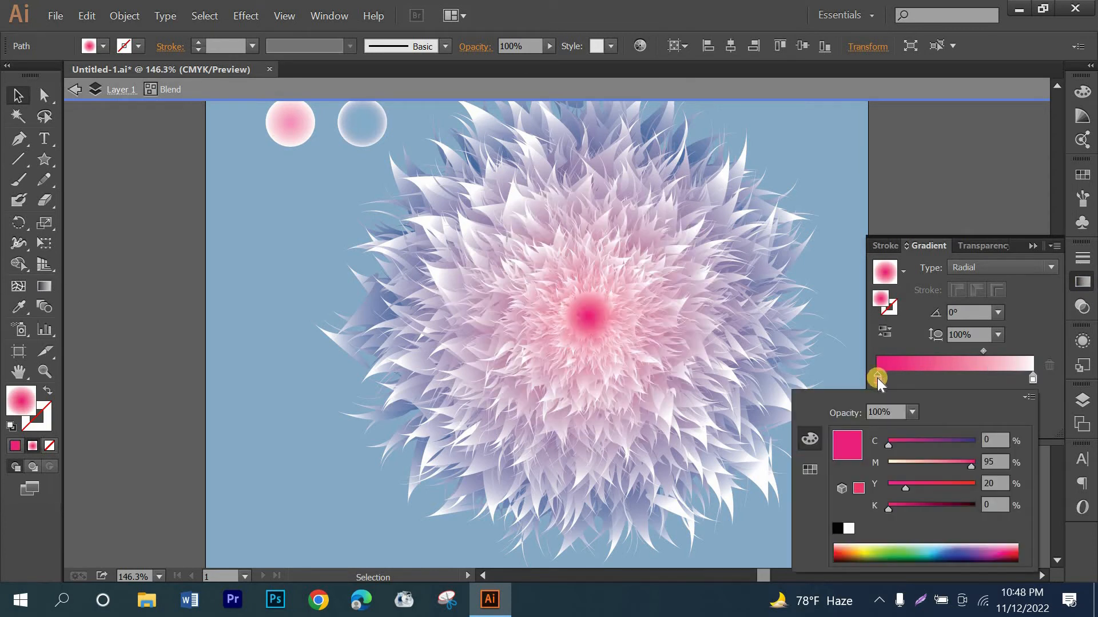
double_click(877, 379)
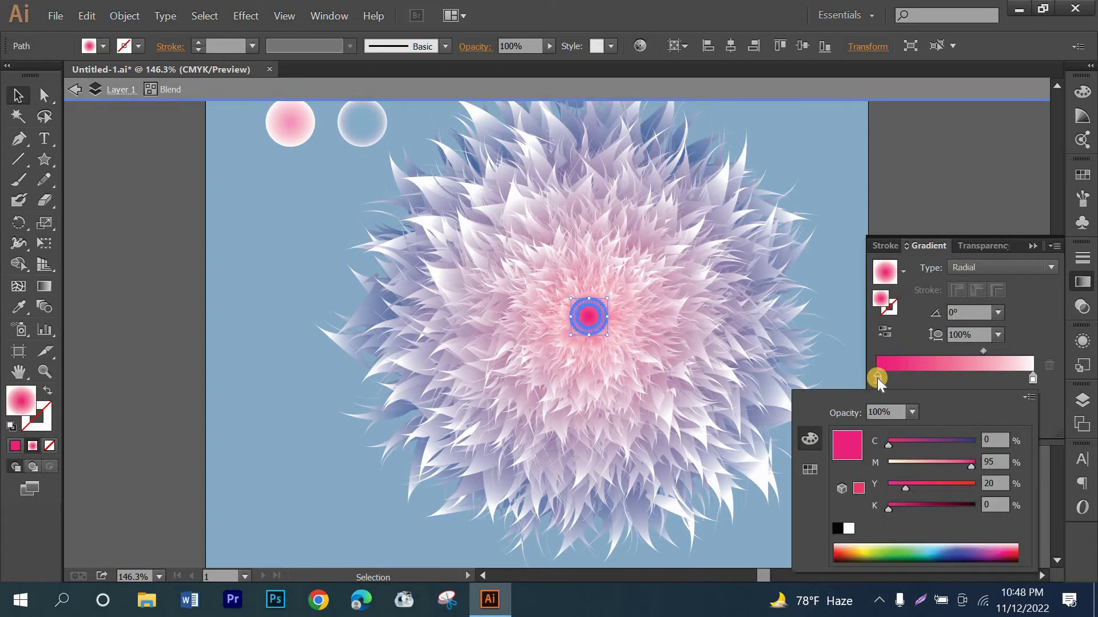
click(809, 469)
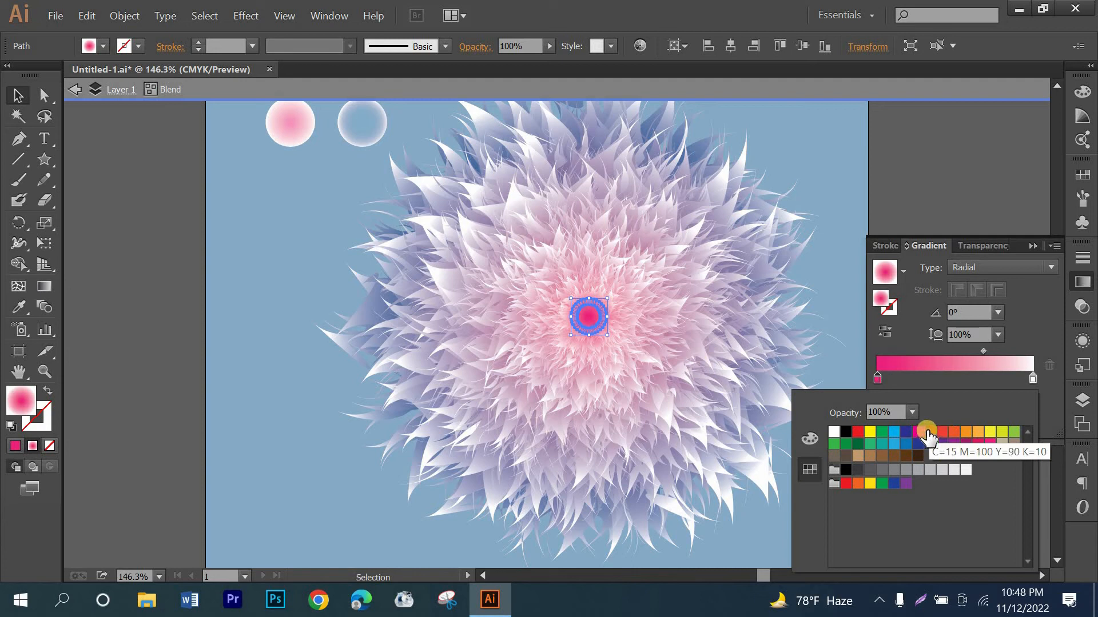
- Try red, dark green, navy, magenta, blue and crimson swatches for the inner stop of the centre star's gradient
click(926, 433)
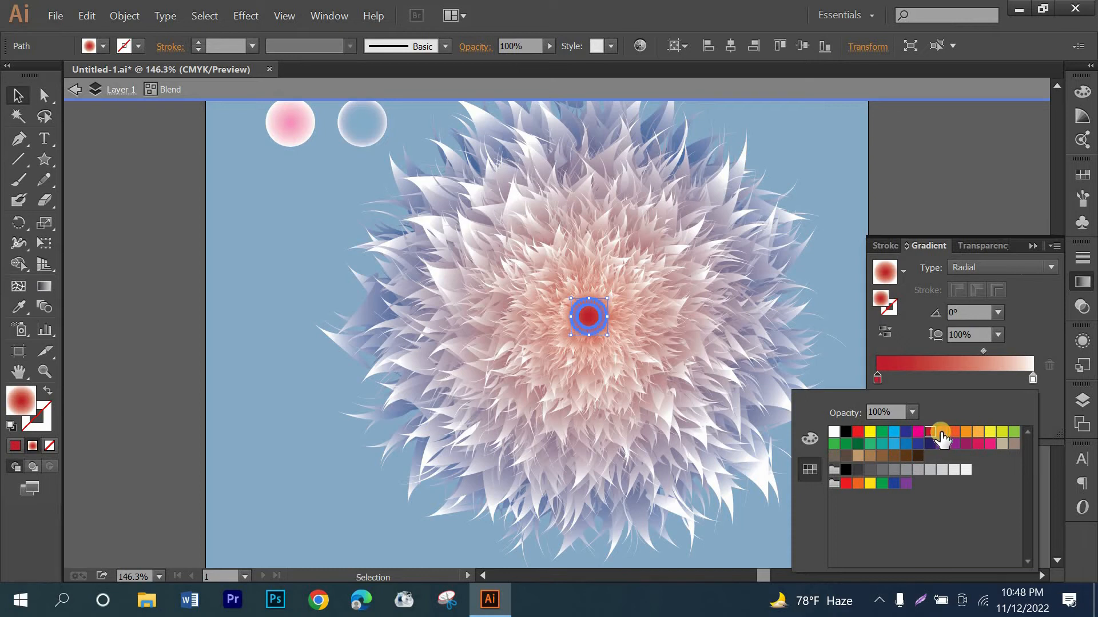
click(942, 433)
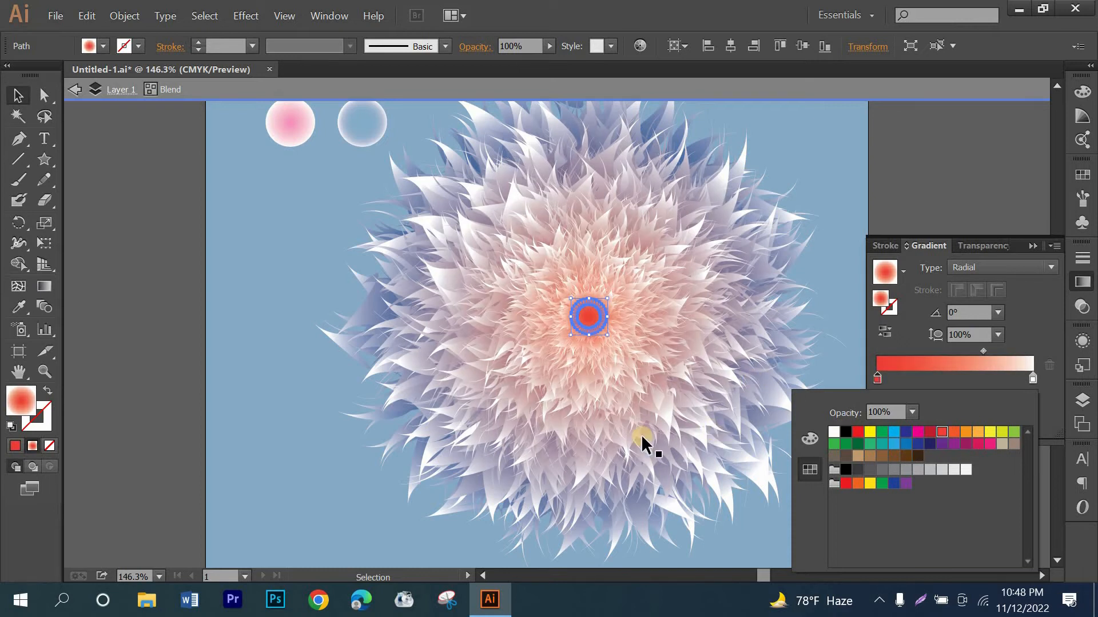
click(858, 445)
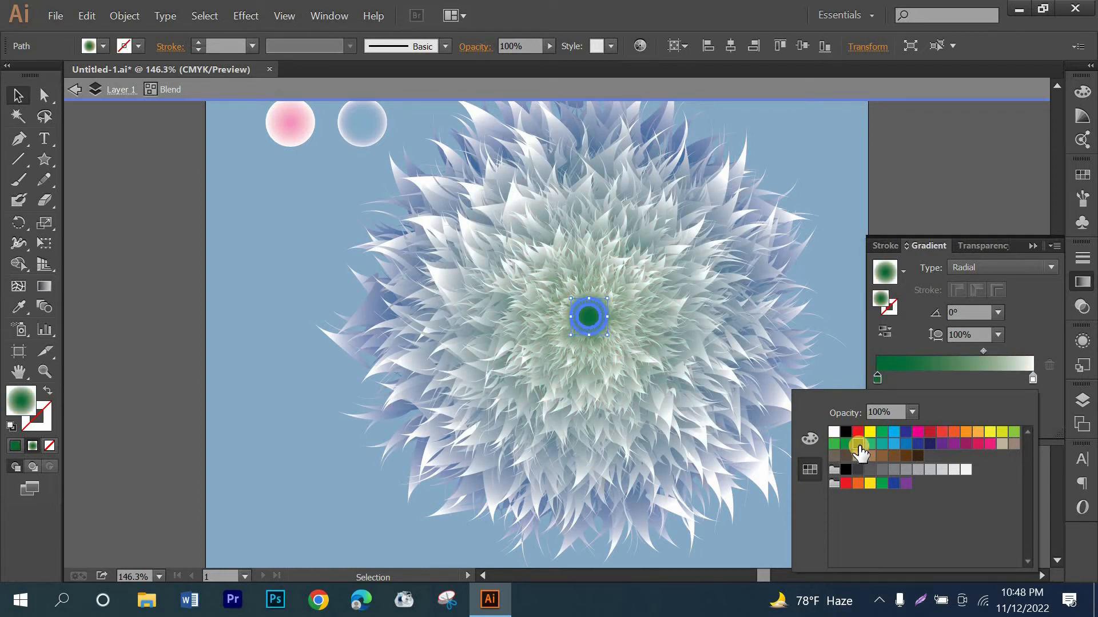
click(929, 444)
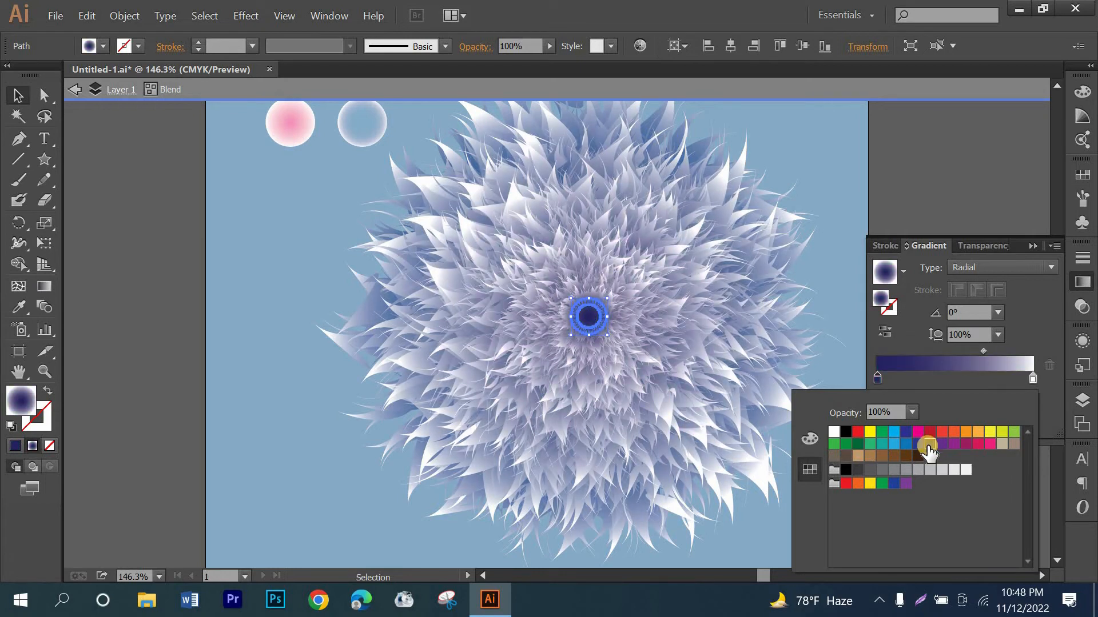
click(965, 445)
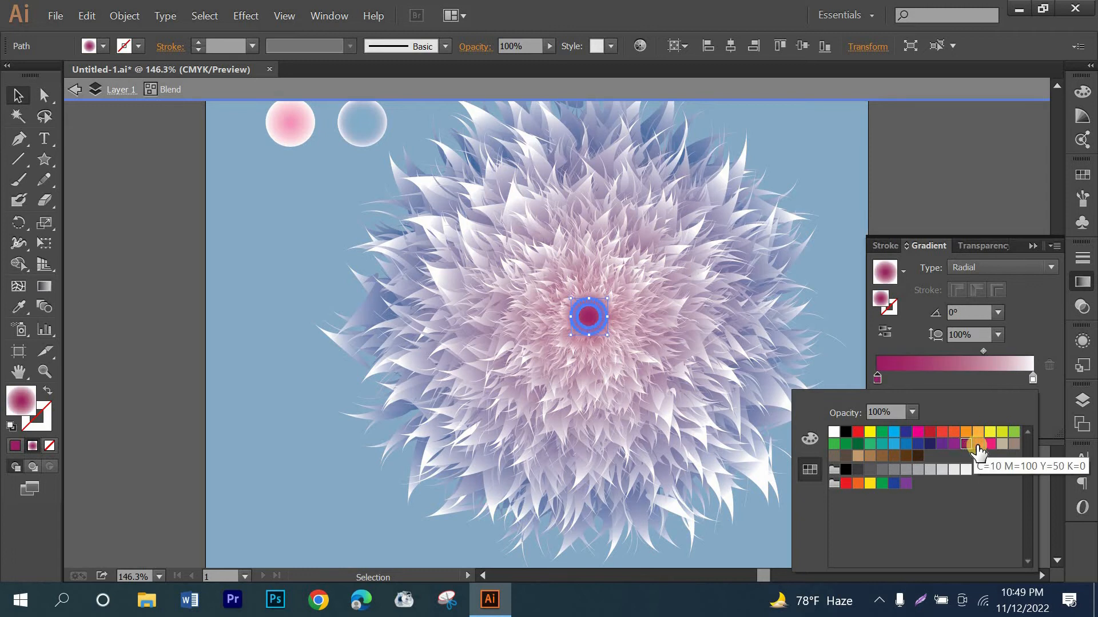
click(976, 445)
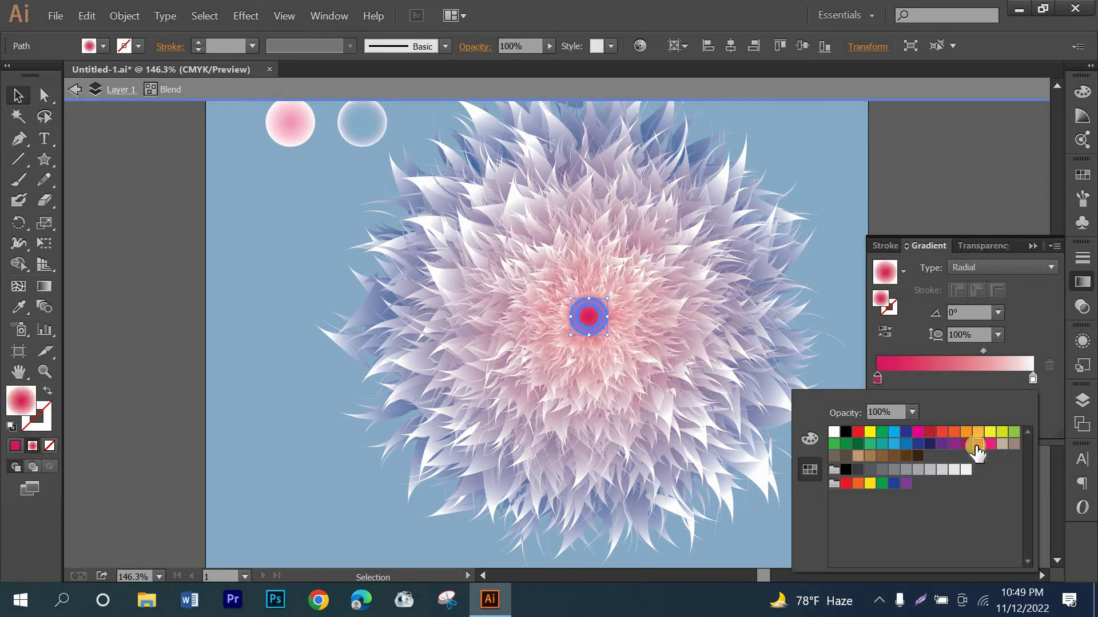
click(857, 444)
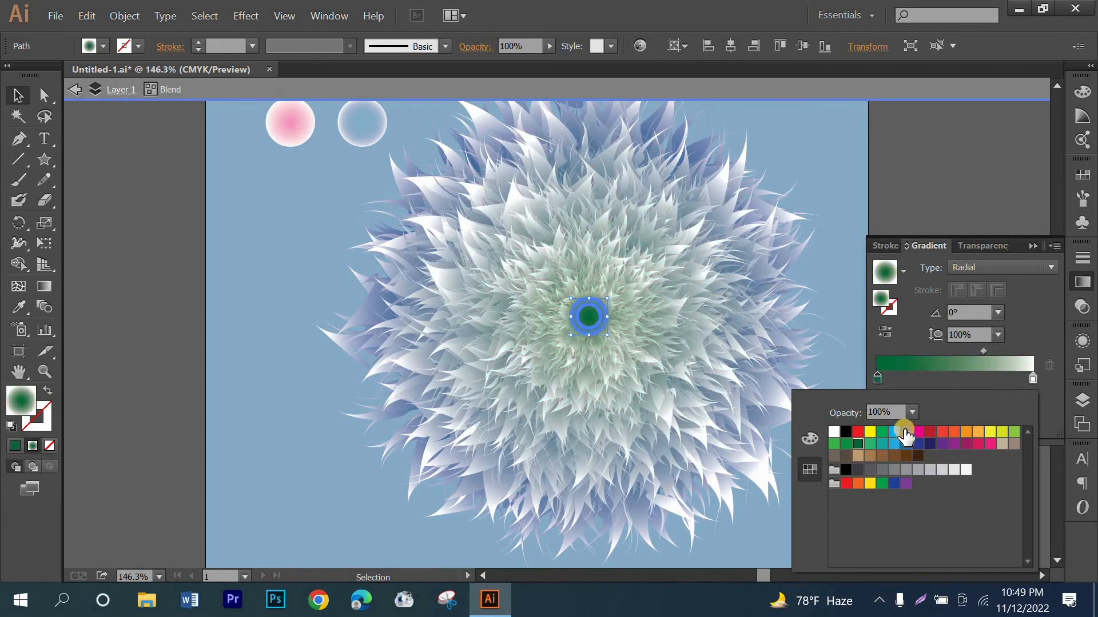
click(905, 431)
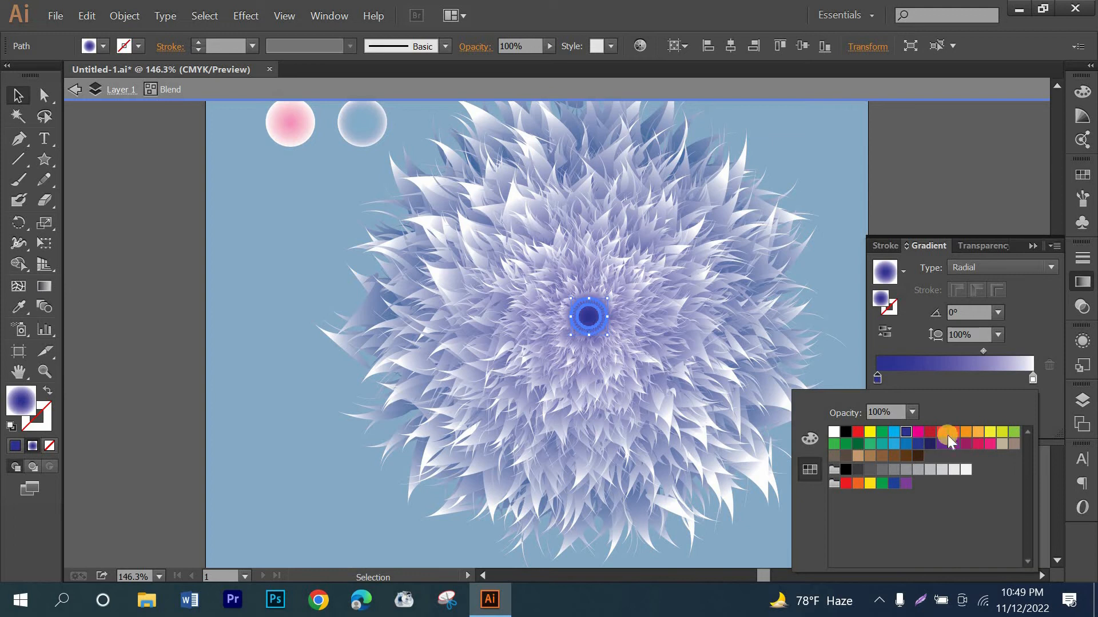
click(929, 431)
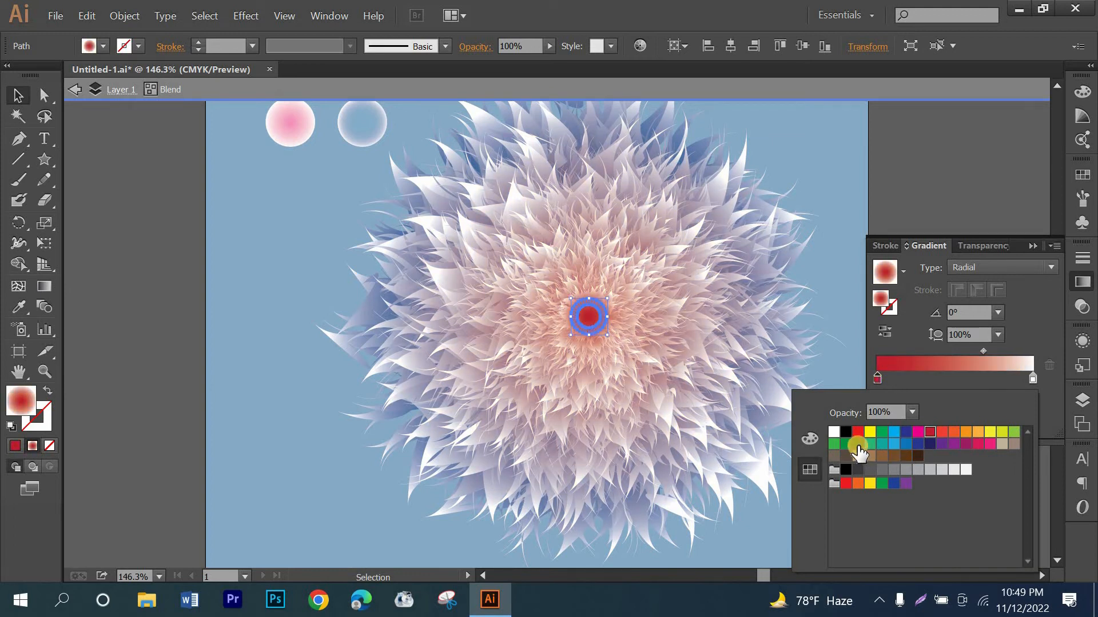
click(857, 444)
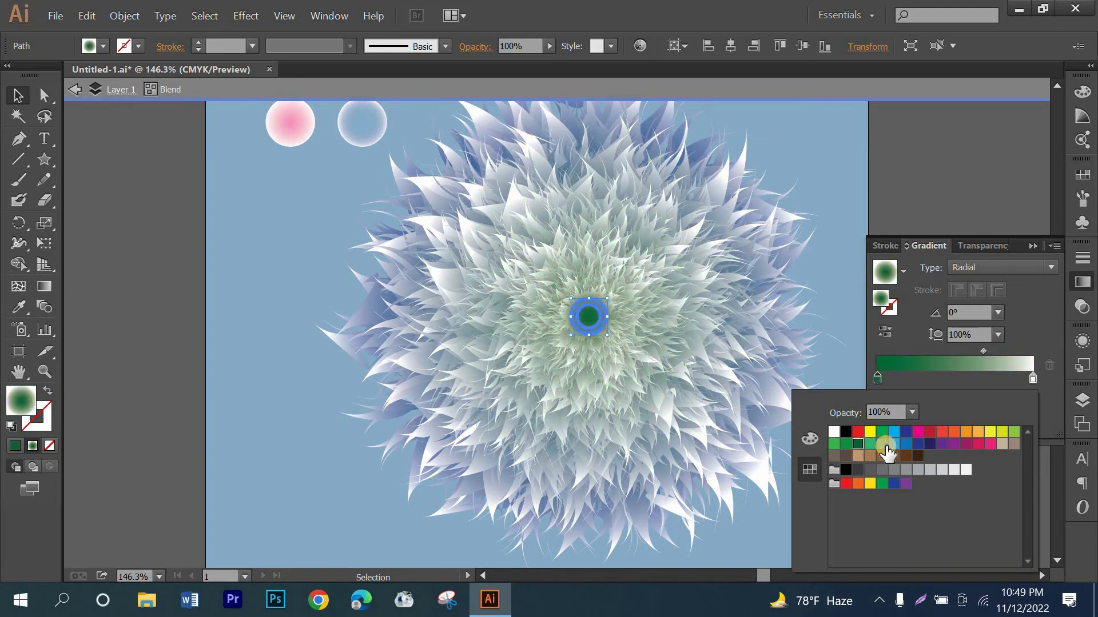
click(982, 444)
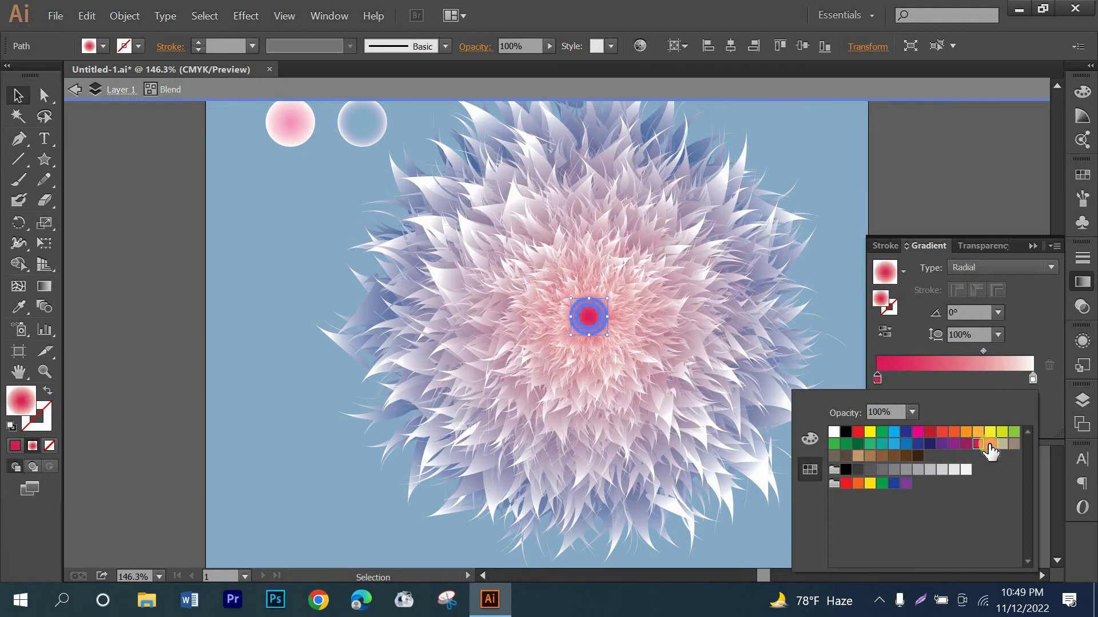
- Set the inner stop of the centre star's gradient to the bright pink swatch and exit the blend's isolation mode
click(988, 444)
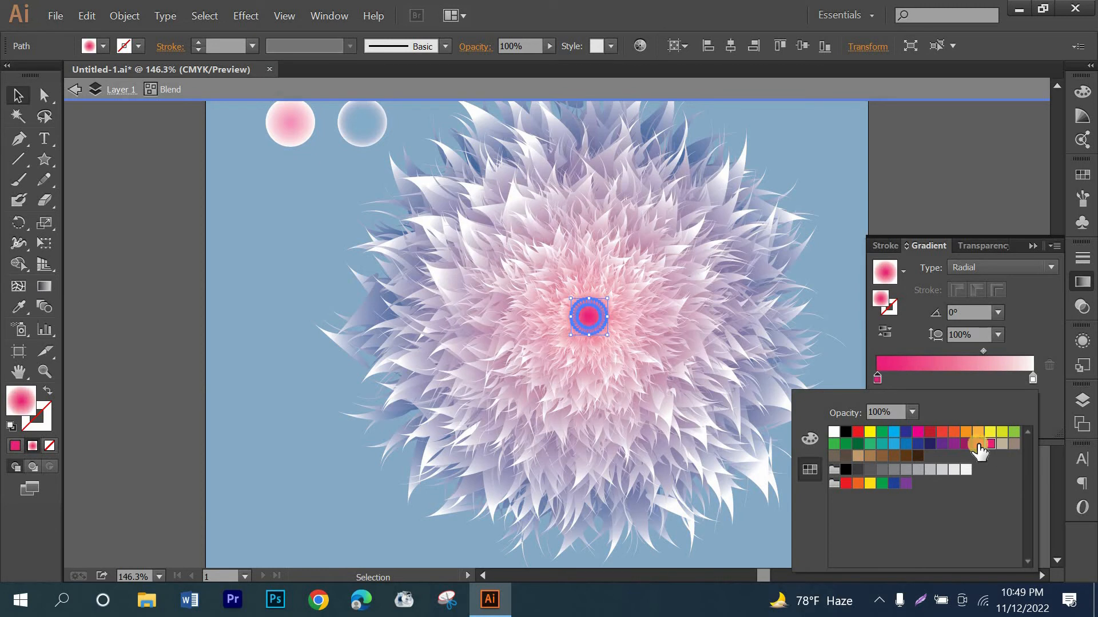
click(1033, 247)
click(287, 341)
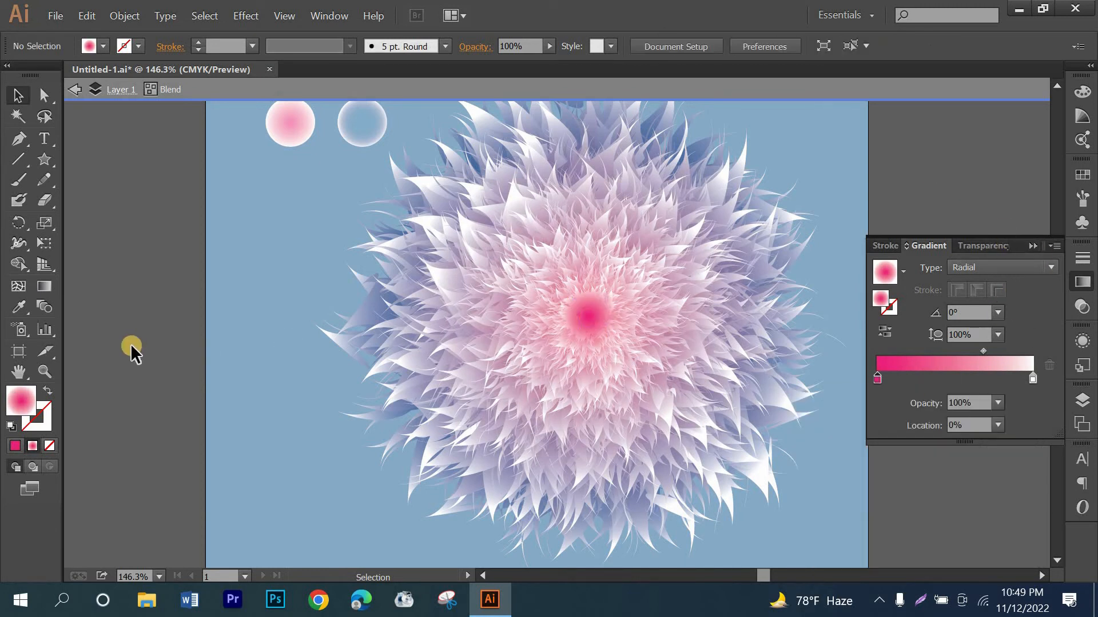
double_click(130, 343)
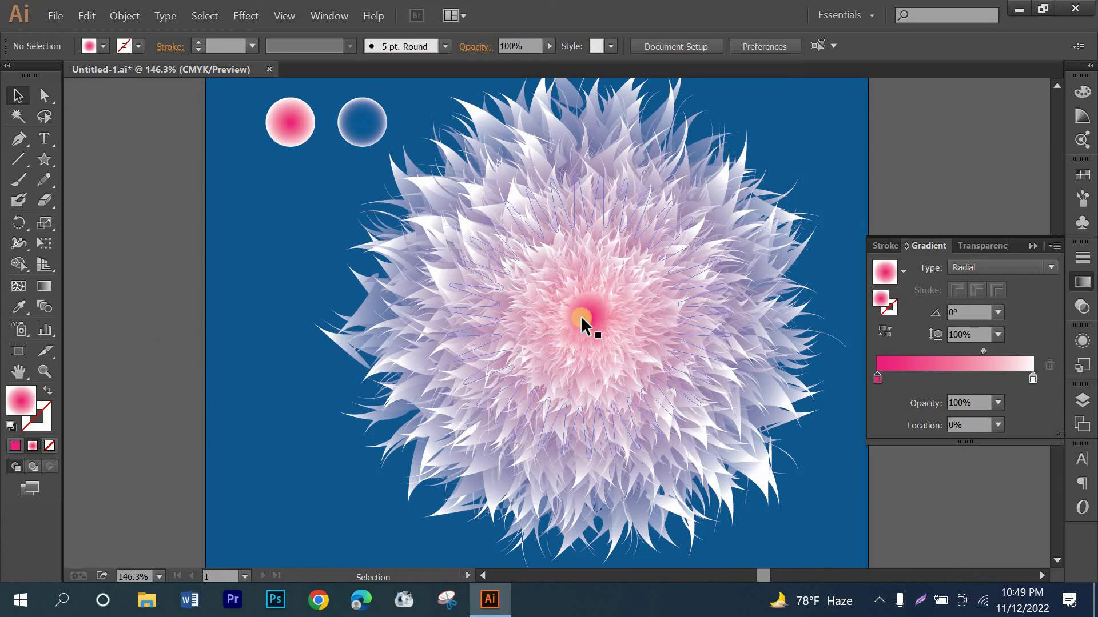
- Isolate the flower's blend, select the large outer star and open the colour swatches for its gradient's inner blue stop
click(450, 309)
double_click(450, 309)
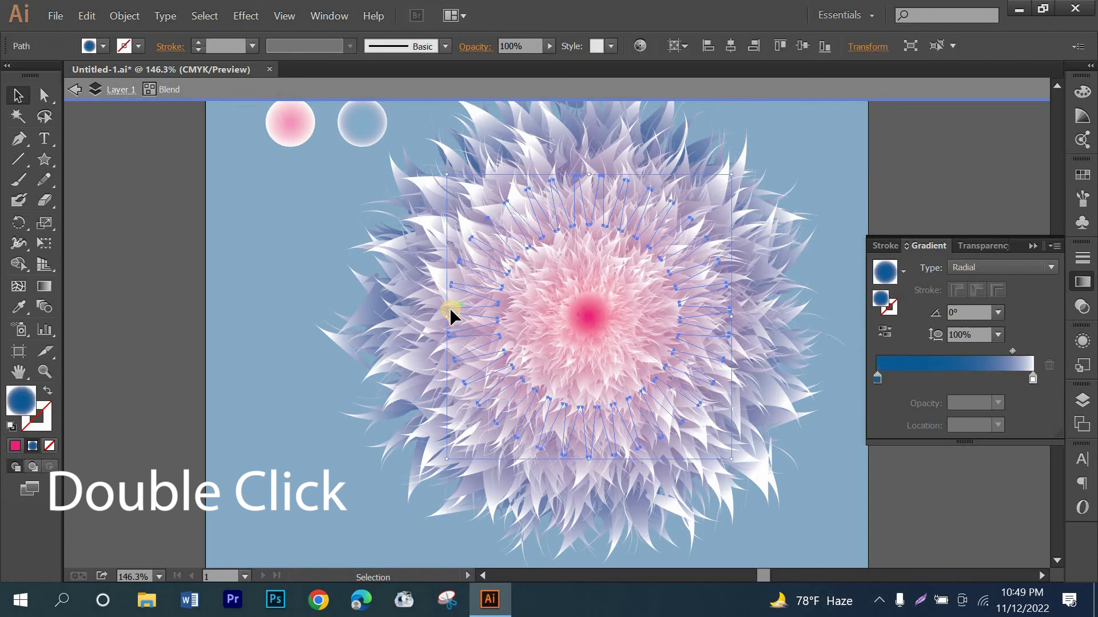
click(877, 377)
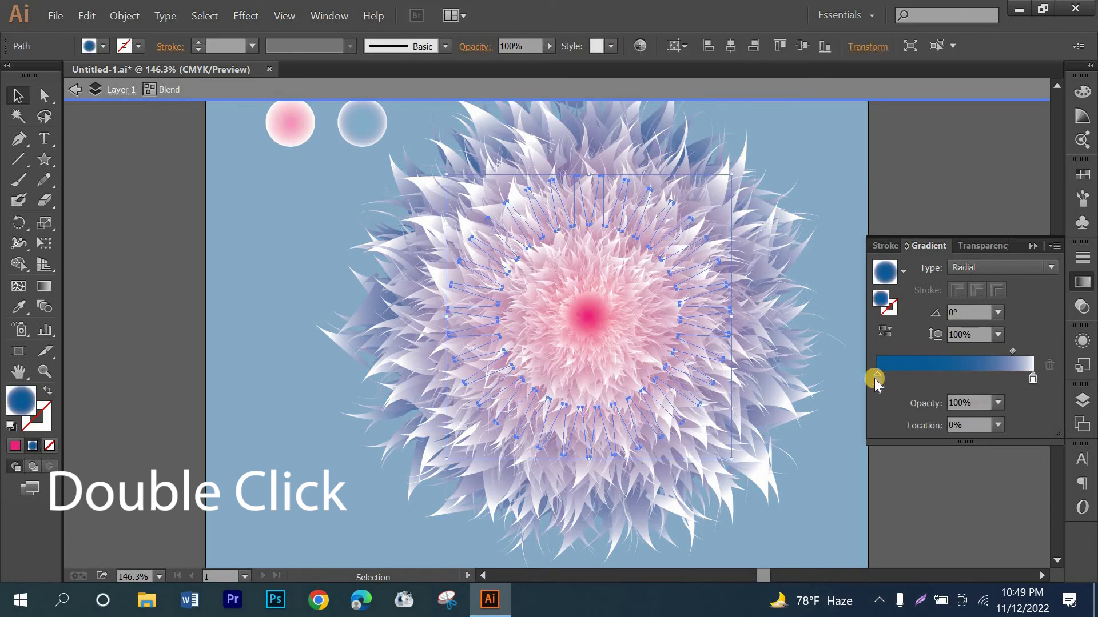
double_click(877, 377)
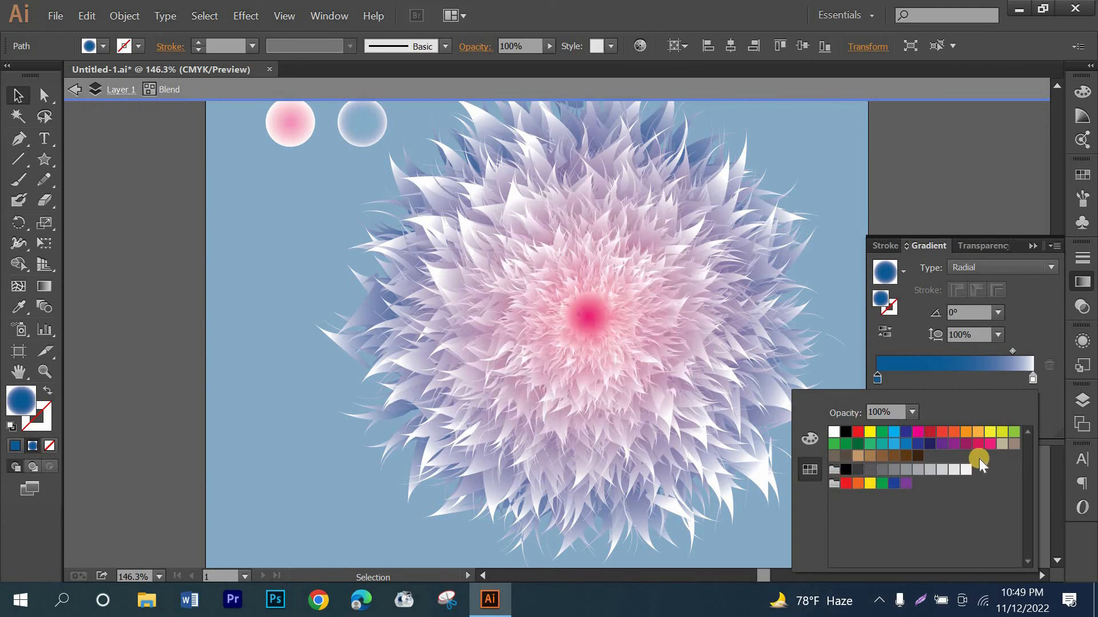
- Try dark brown, CMYK Blue, red and grey-brown swatches for the inner stop of the outer star's gradient
click(917, 456)
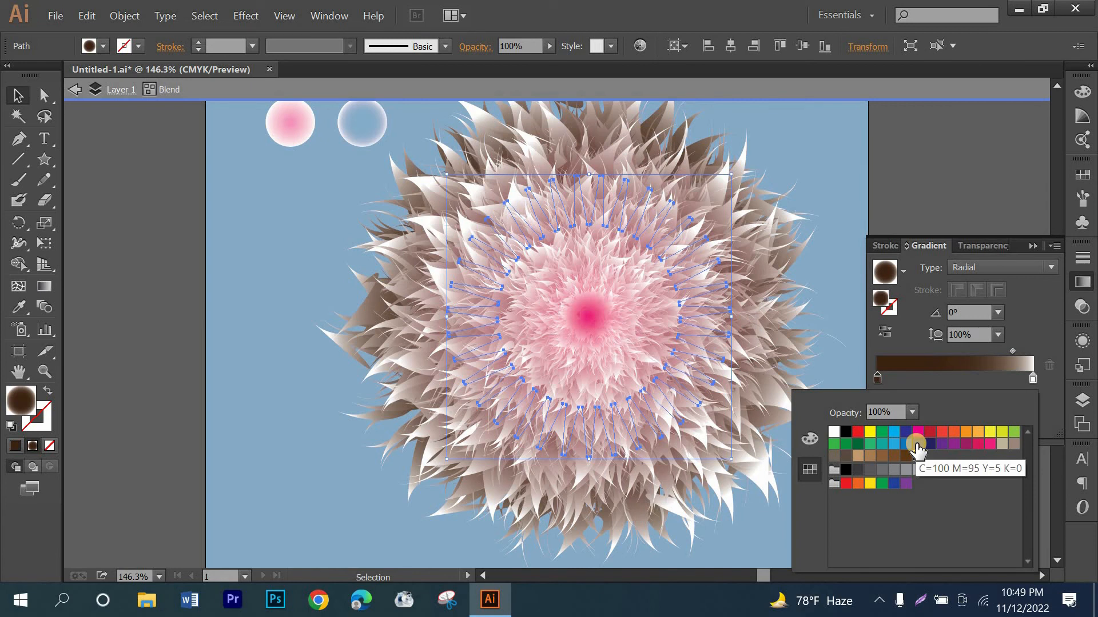
click(905, 433)
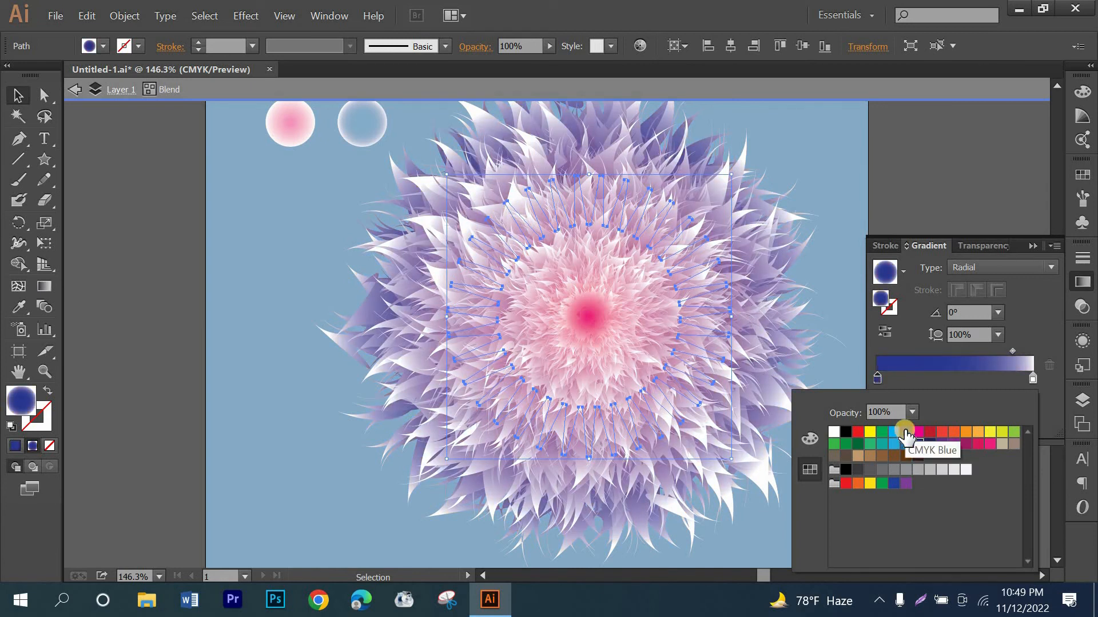
click(858, 432)
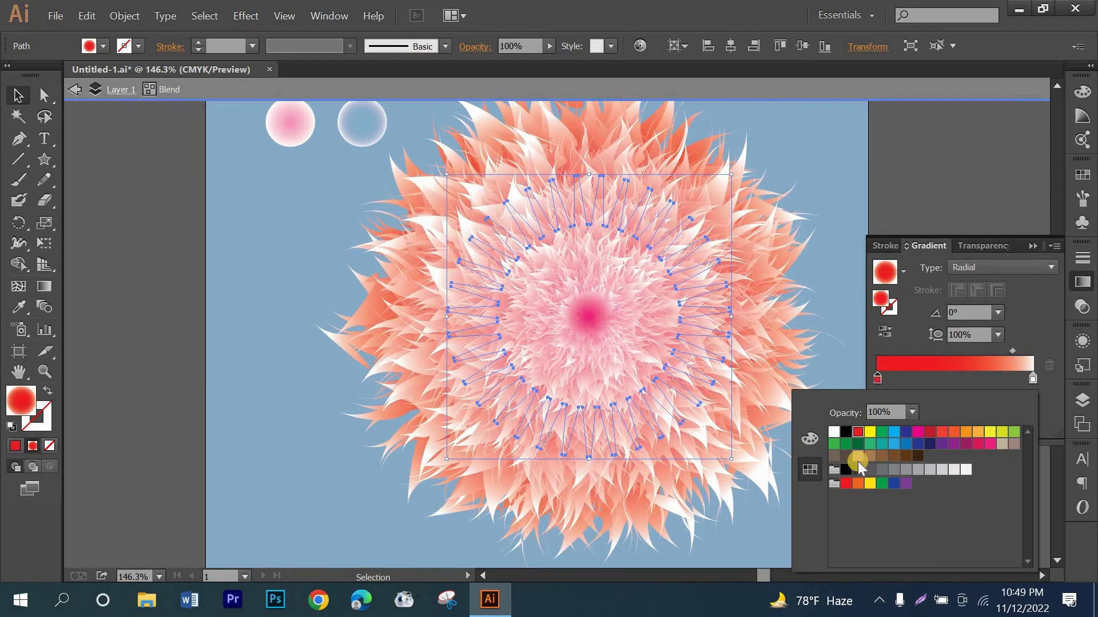
click(846, 456)
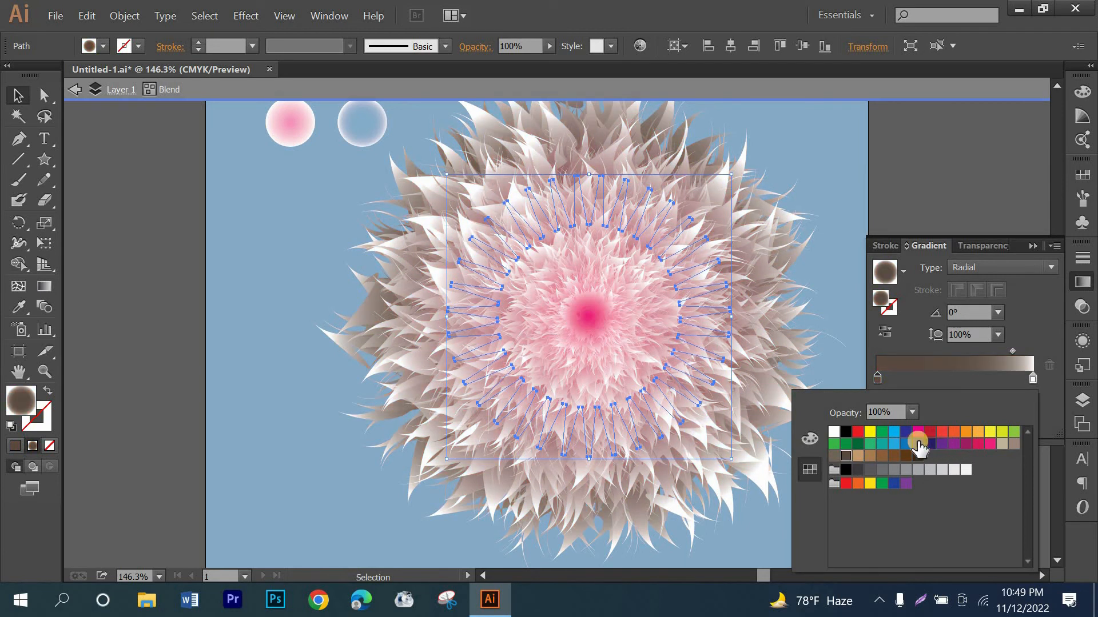
- Set the outer star's inner gradient stop to the C=100 M=95 Y=5 K=0 swatch, exit isolation mode and collapse the gradient settings
click(918, 444)
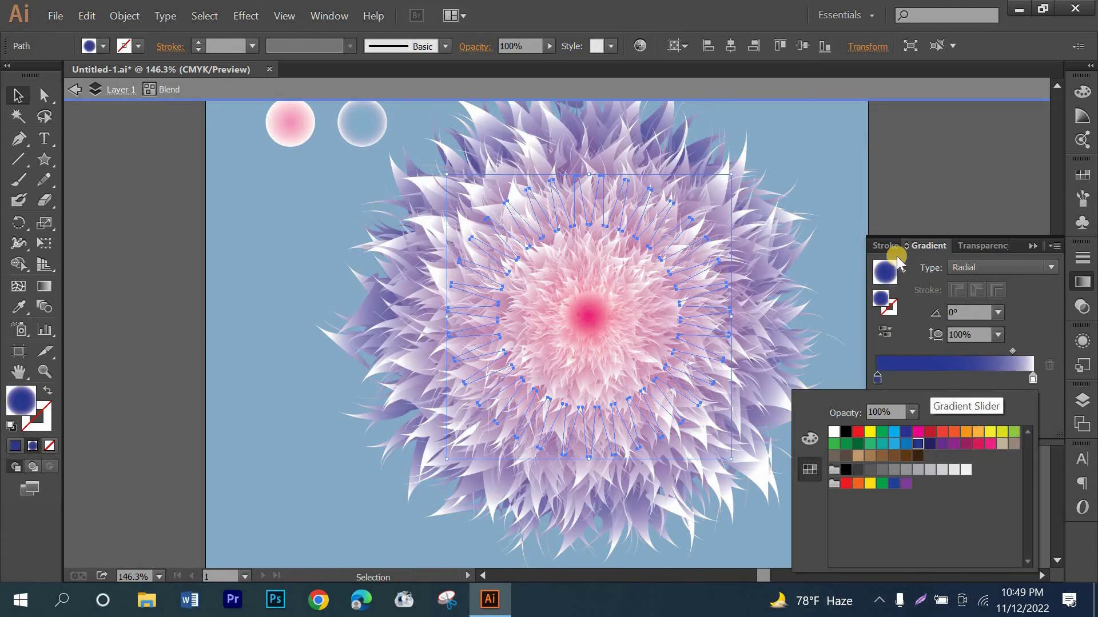
click(920, 210)
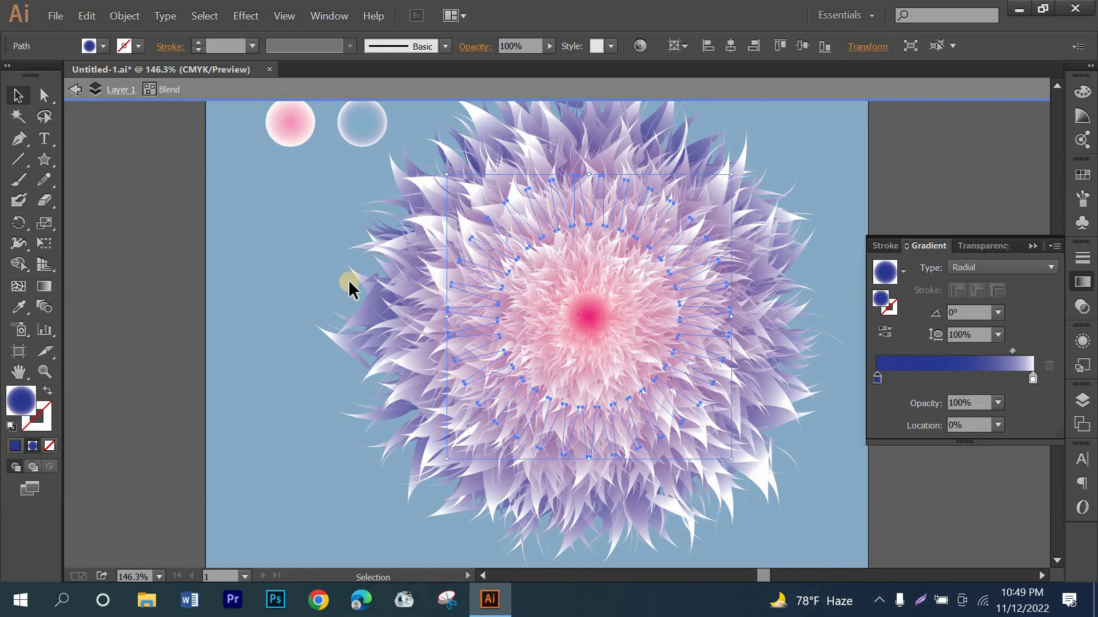
click(180, 269)
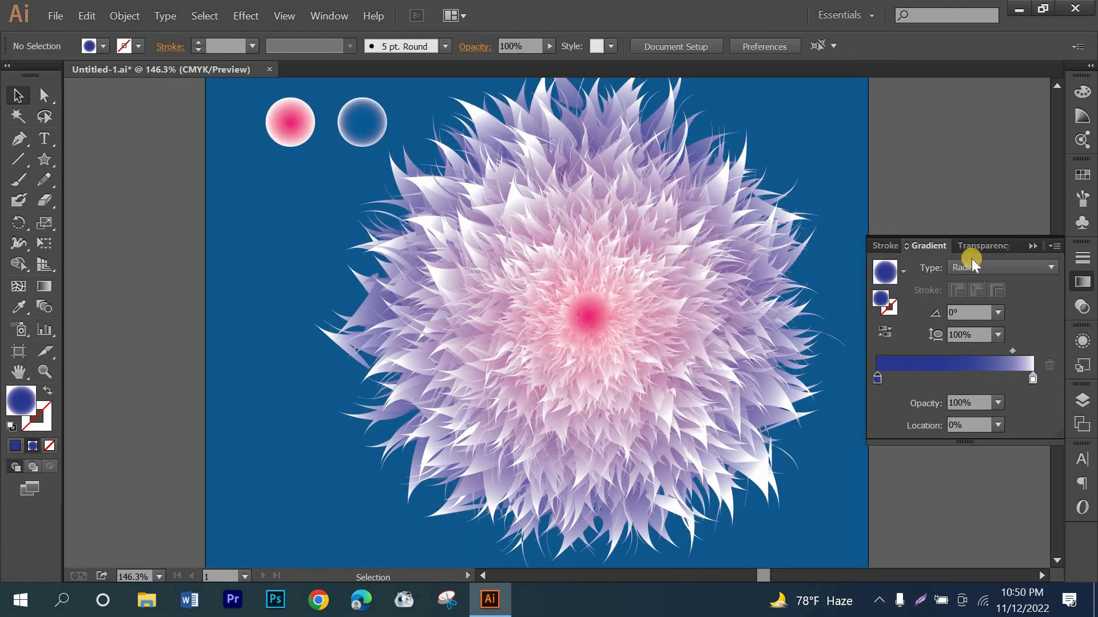
click(1029, 248)
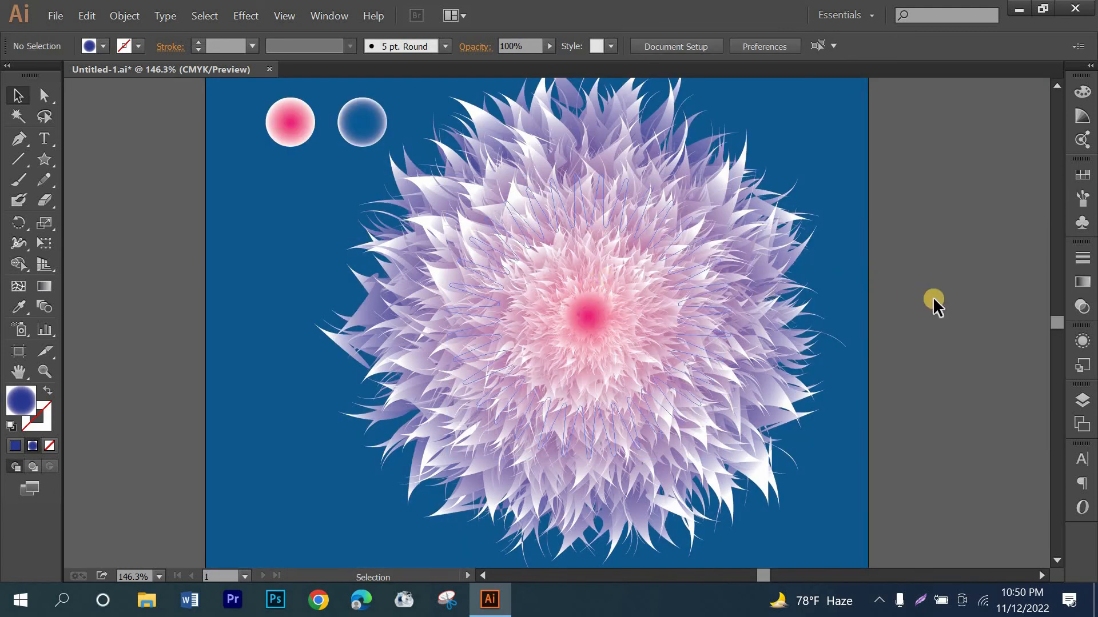